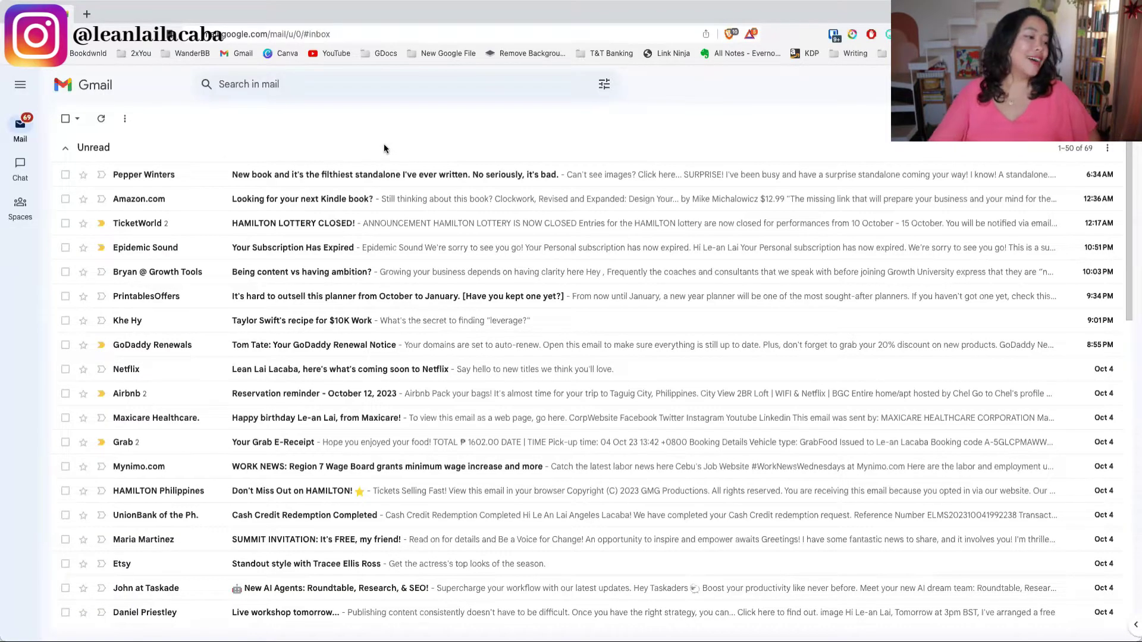
Step: Scroll through the inbox's Unread first mail list
{"action": "scroll", "coordinate": [384, 357], "scroll_direction": "down", "scroll_amount": 6}
{"action": "scroll", "coordinate": [384, 357], "scroll_direction": "up", "scroll_amount": 6}
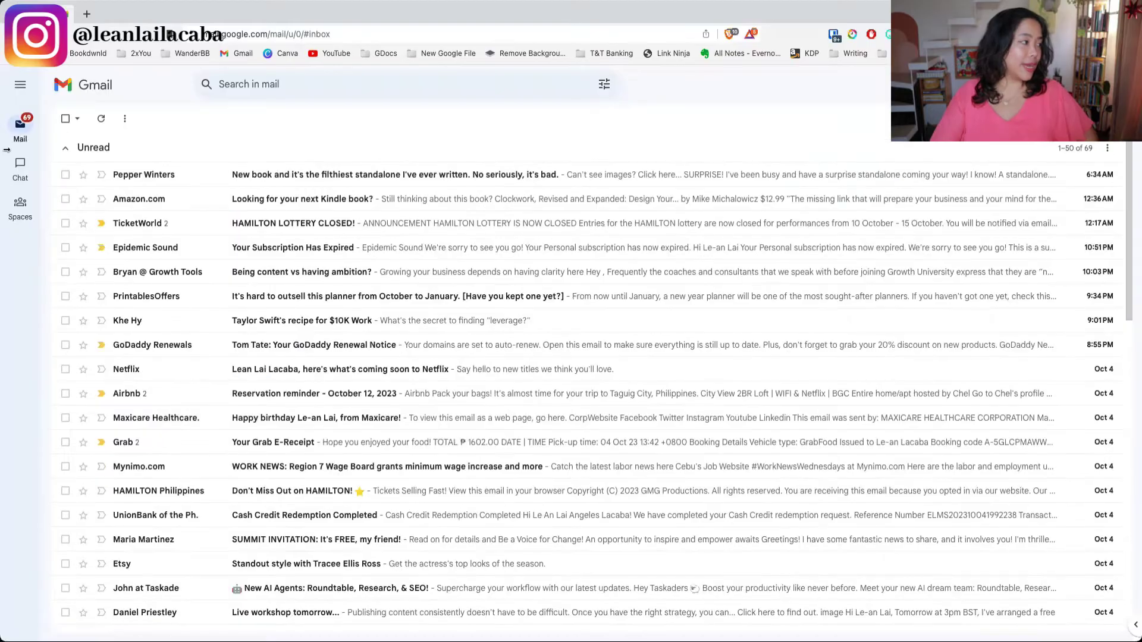
{"action": "mouse_move", "coordinate": [21, 131]}
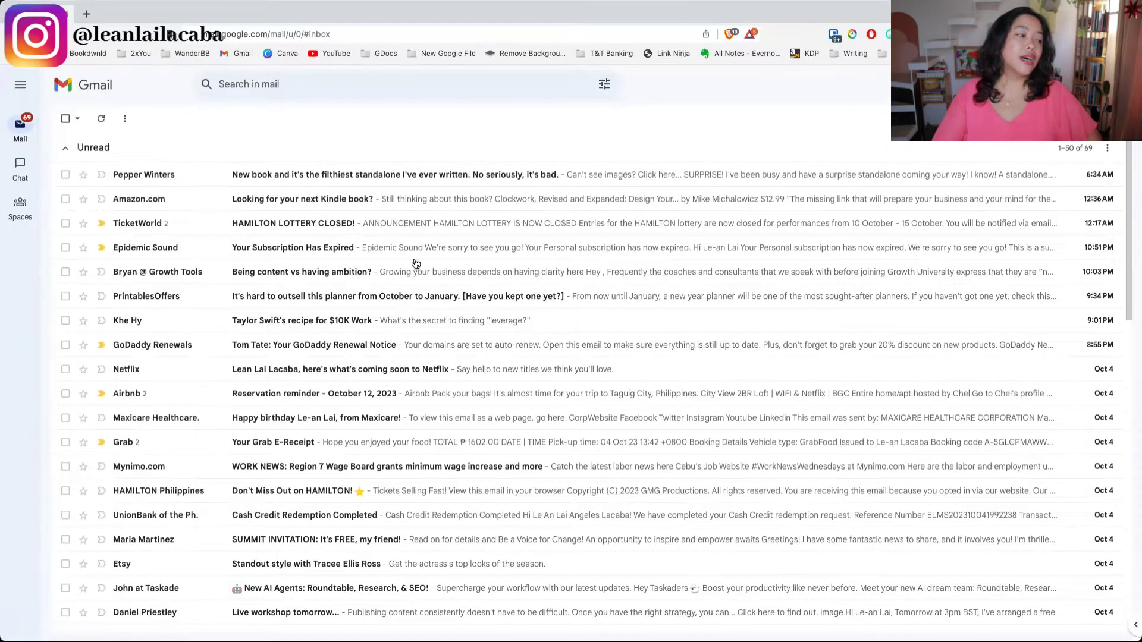
{"action": "scroll", "coordinate": [417, 264], "scroll_direction": "down", "scroll_amount": 6}
{"action": "scroll", "coordinate": [418, 264], "scroll_direction": "down", "scroll_amount": 8}
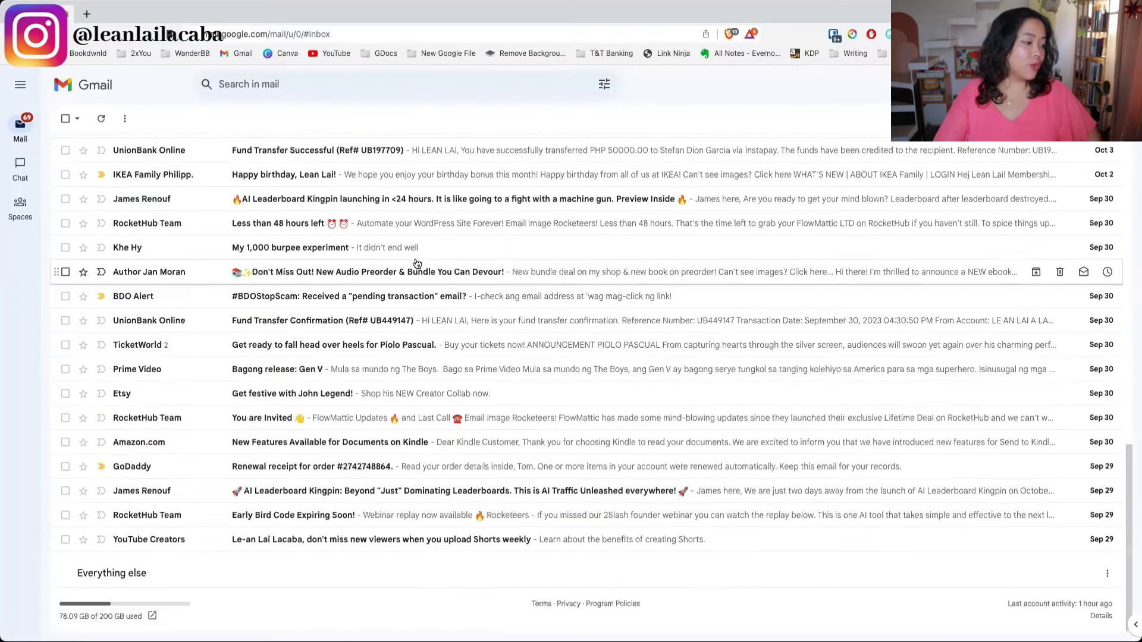
{"action": "scroll", "coordinate": [416, 263], "scroll_direction": "up", "scroll_amount": 14}
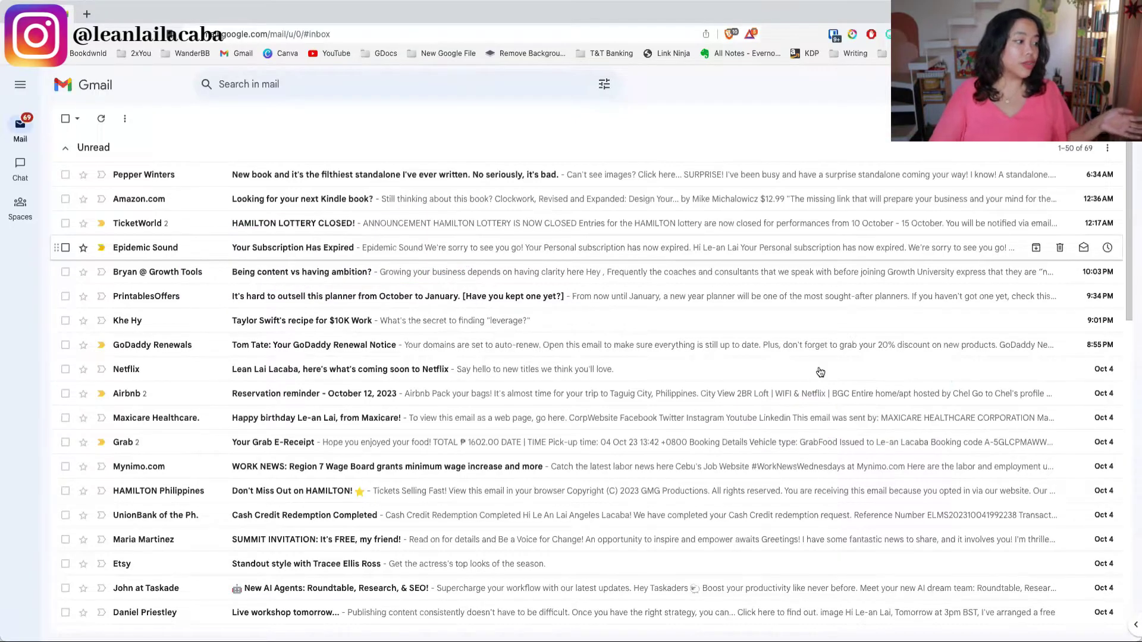
{"action": "scroll", "coordinate": [439, 440], "scroll_direction": "down", "scroll_amount": 5}
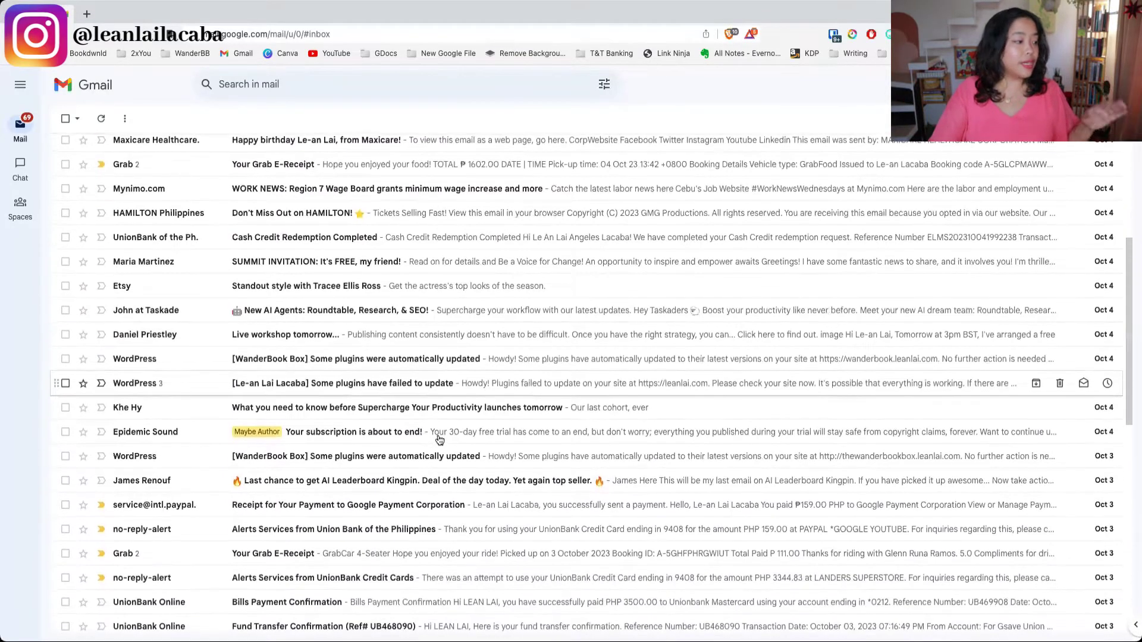
{"action": "scroll", "coordinate": [439, 439], "scroll_direction": "down", "scroll_amount": 2}
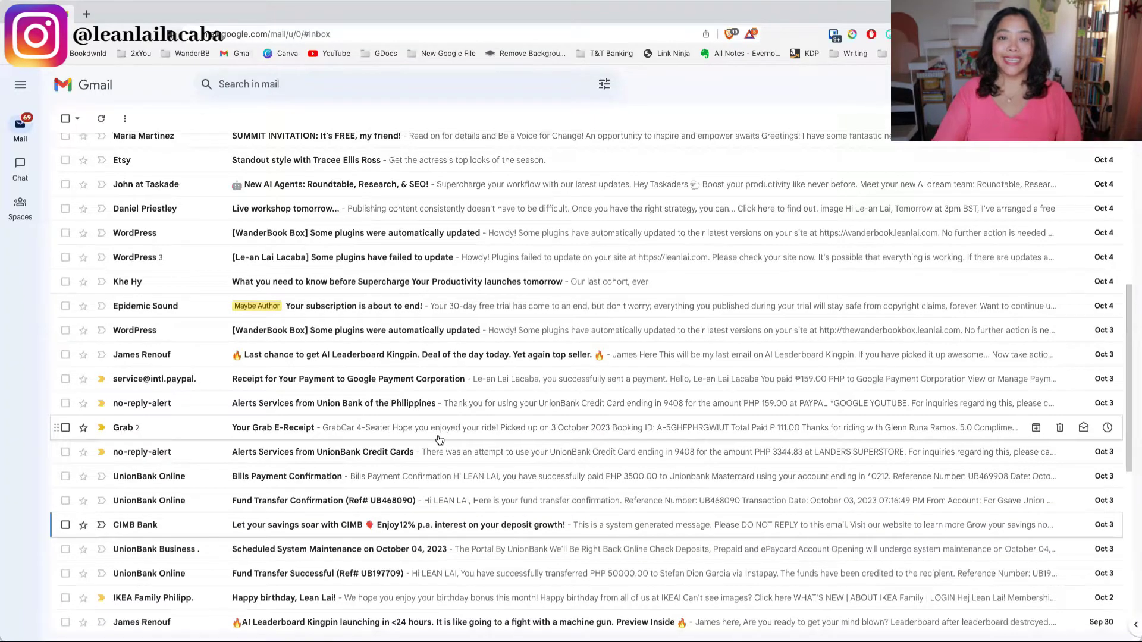
{"action": "scroll", "coordinate": [439, 439], "scroll_direction": "up", "scroll_amount": 7}
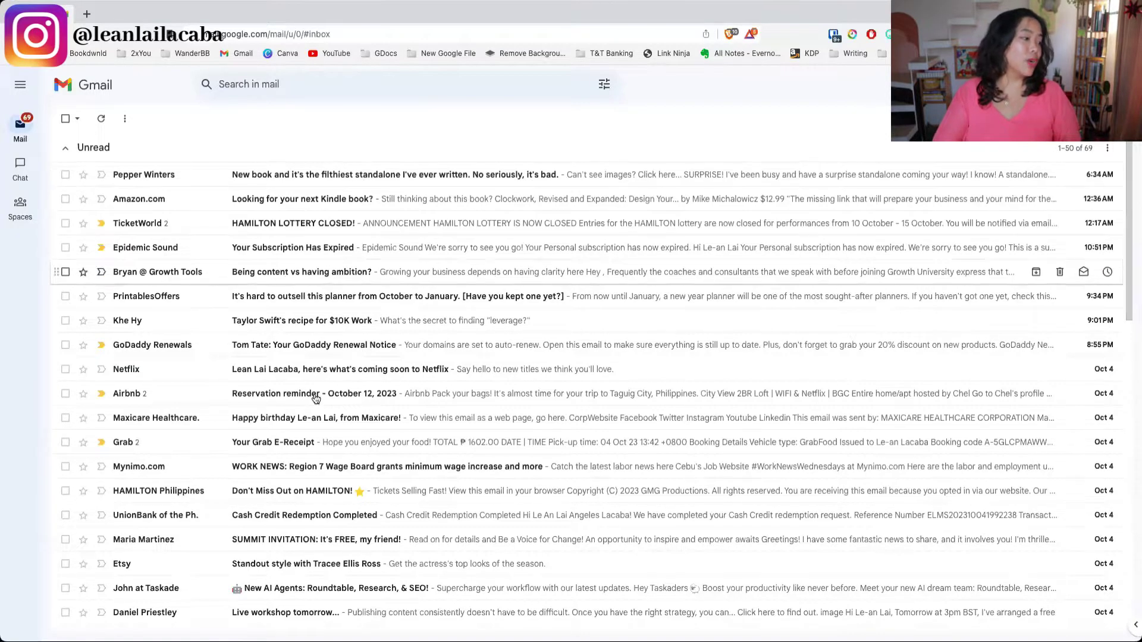
{"action": "scroll", "coordinate": [375, 491], "scroll_direction": "down", "scroll_amount": 3}
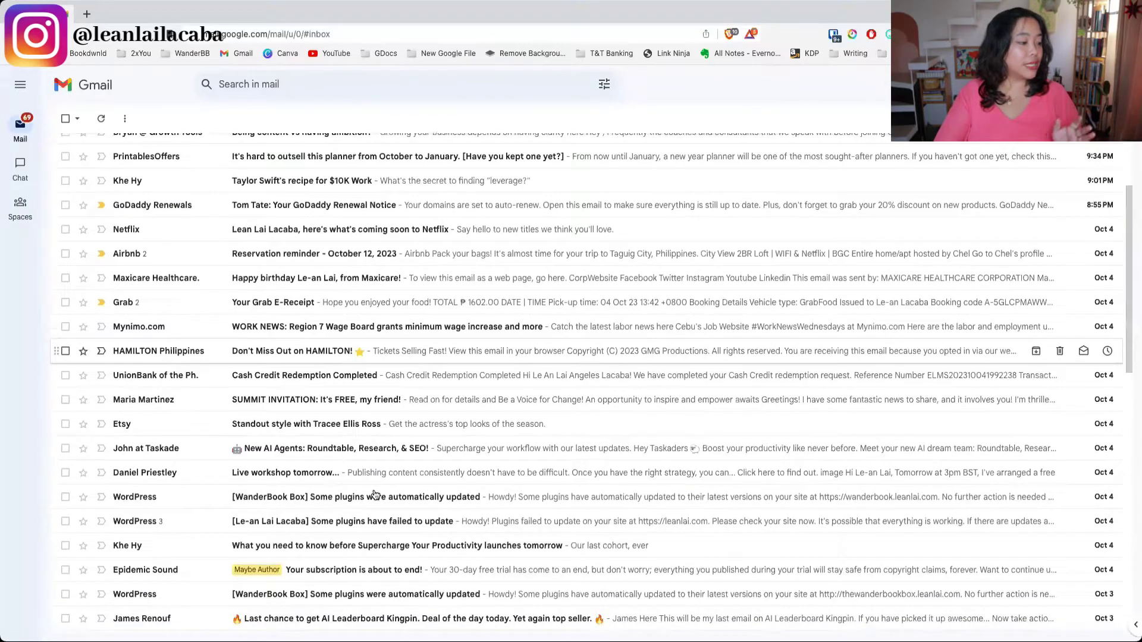
{"action": "scroll", "coordinate": [175, 511], "scroll_direction": "down", "scroll_amount": 2}
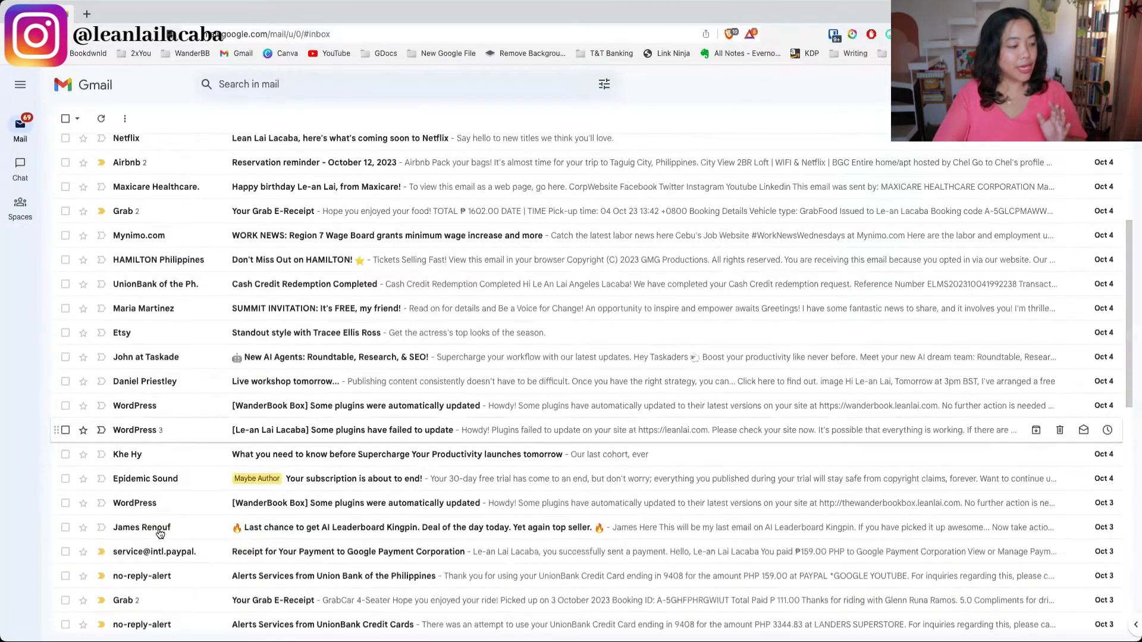
{"action": "scroll", "coordinate": [164, 531], "scroll_direction": "down", "scroll_amount": 1}
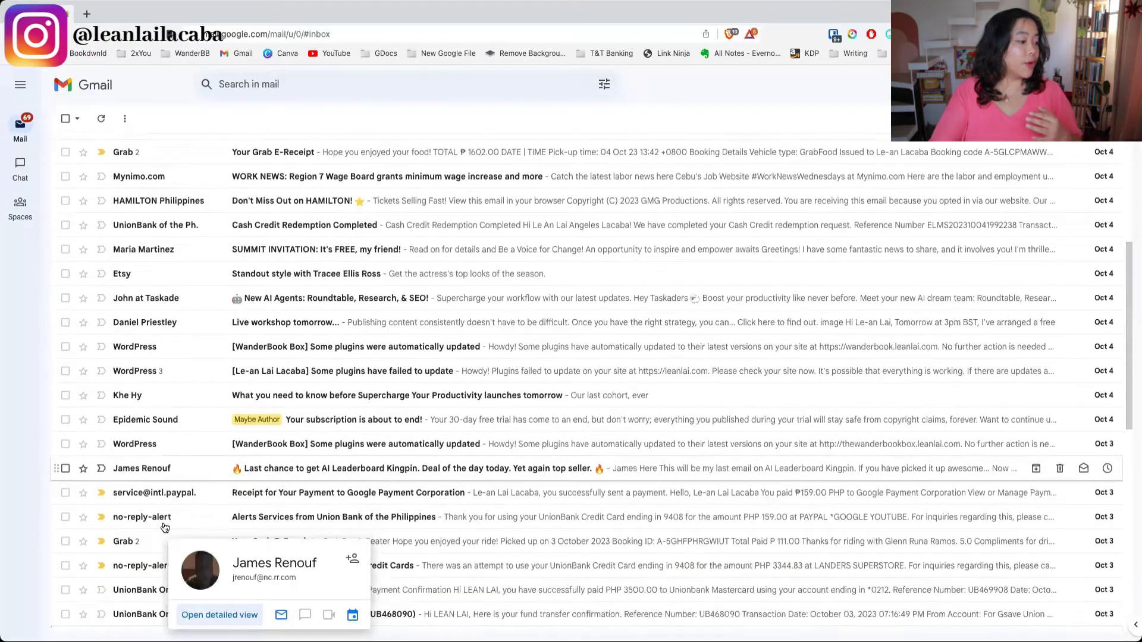
{"action": "scroll", "coordinate": [625, 452], "scroll_direction": "down", "scroll_amount": 1}
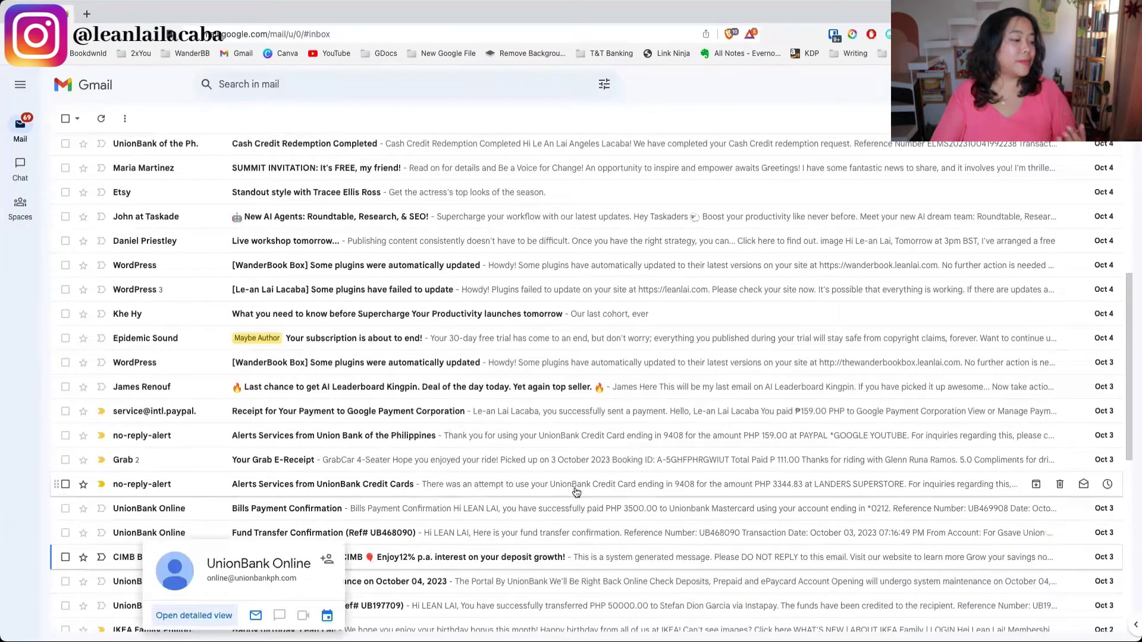
{"action": "scroll", "coordinate": [504, 400], "scroll_direction": "down", "scroll_amount": 3}
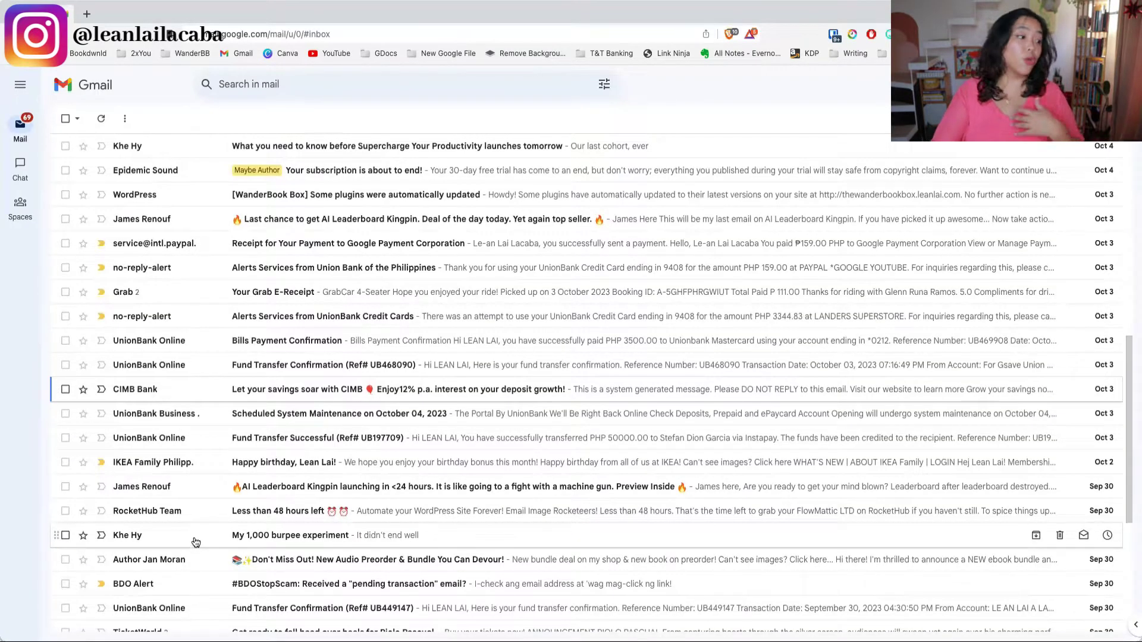
{"action": "scroll", "coordinate": [196, 537], "scroll_direction": "down", "scroll_amount": 5}
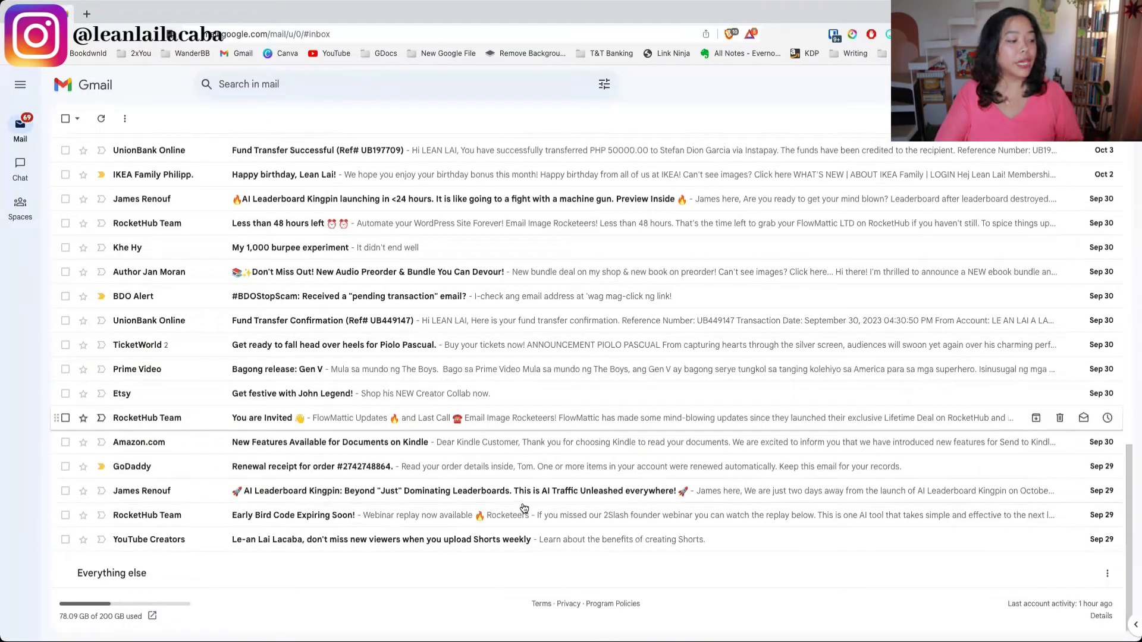
{"action": "scroll", "coordinate": [525, 506], "scroll_direction": "up", "scroll_amount": 1}
{"action": "scroll", "coordinate": [526, 507], "scroll_direction": "up", "scroll_amount": 15}
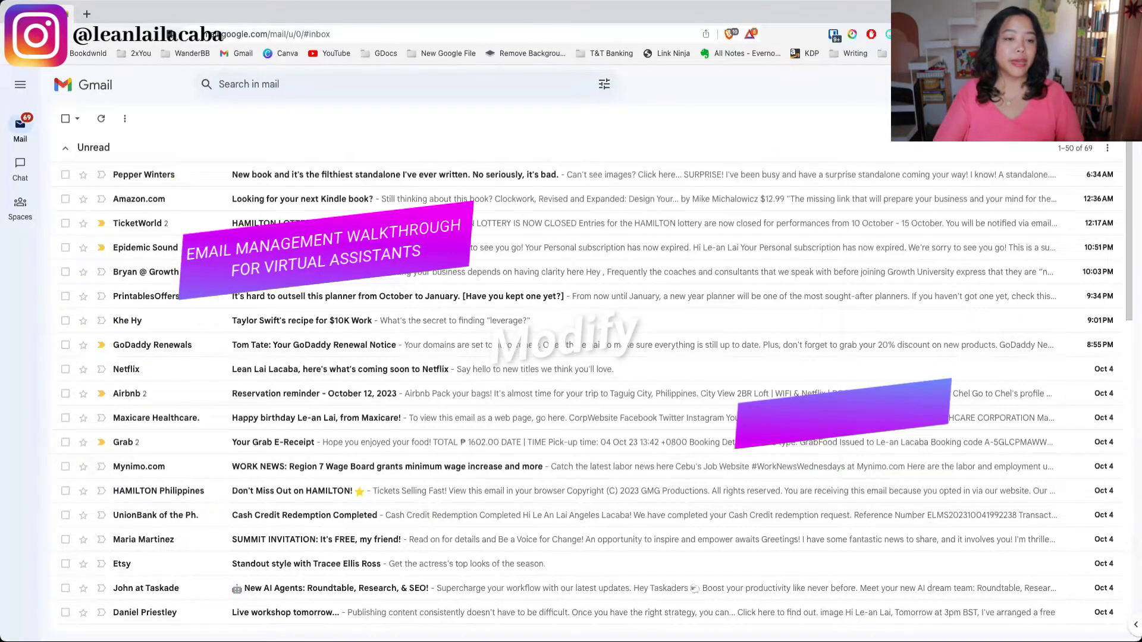
Step: In Settings > Inbox, set the Inbox type to Default and save the changes
{"action": "left_click", "coordinate": [1065, 83]}
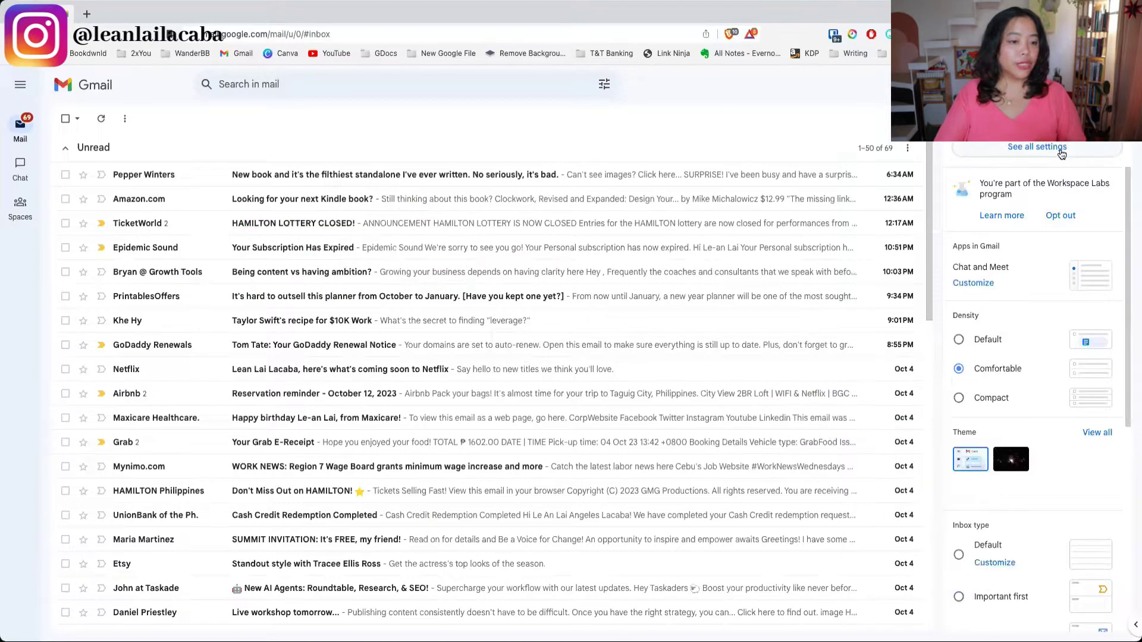
{"action": "left_click", "coordinate": [1005, 155]}
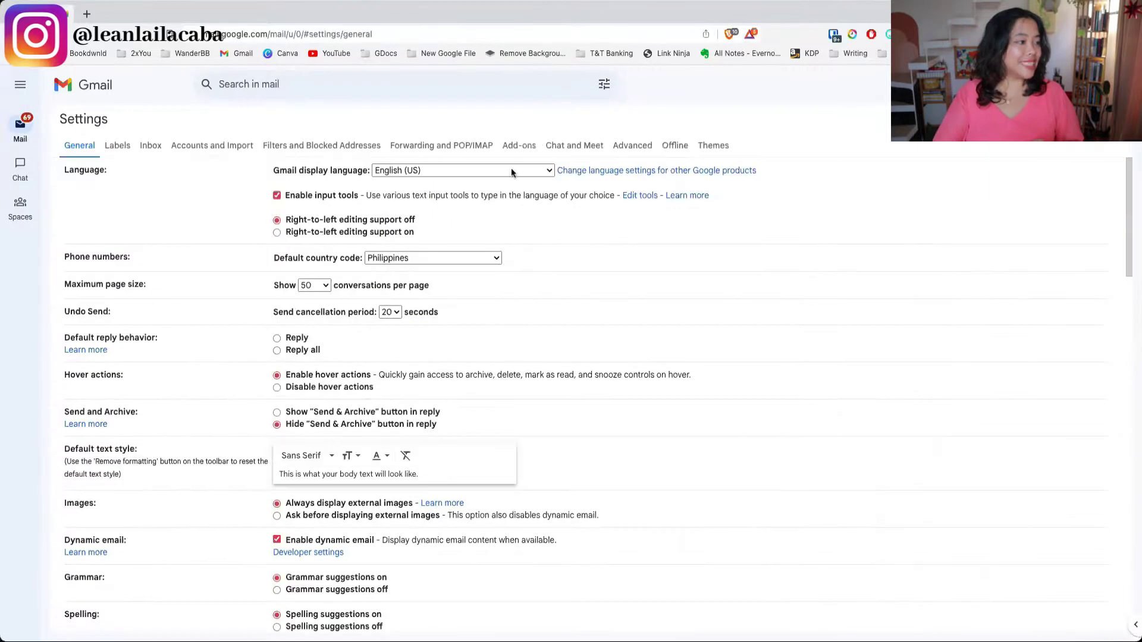
{"action": "left_click", "coordinate": [151, 145]}
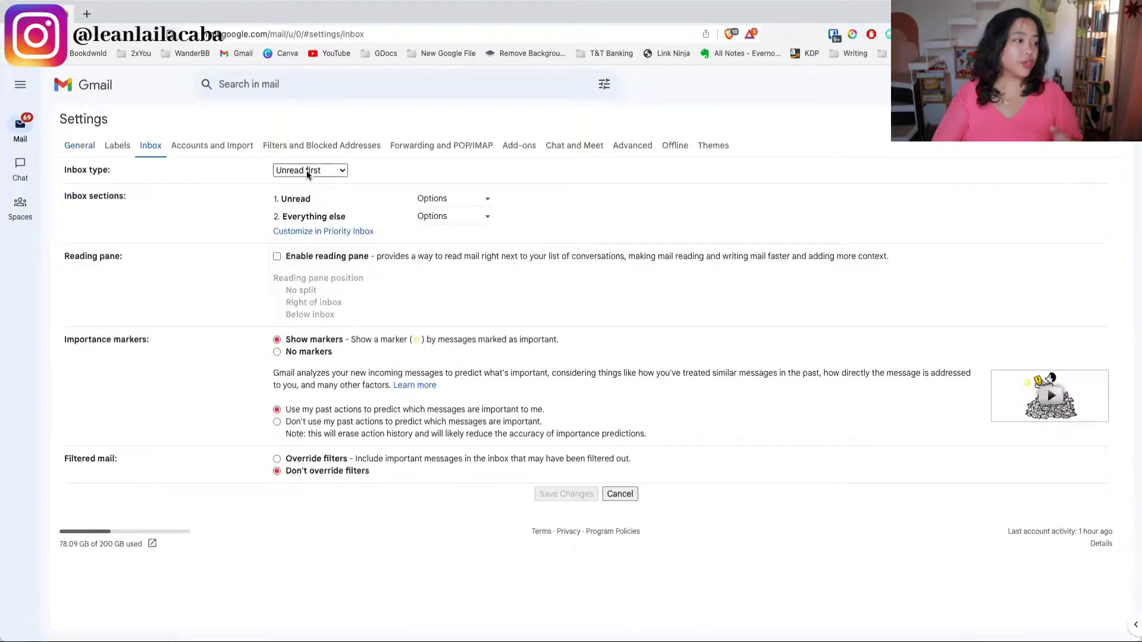
{"action": "left_click", "coordinate": [307, 171]}
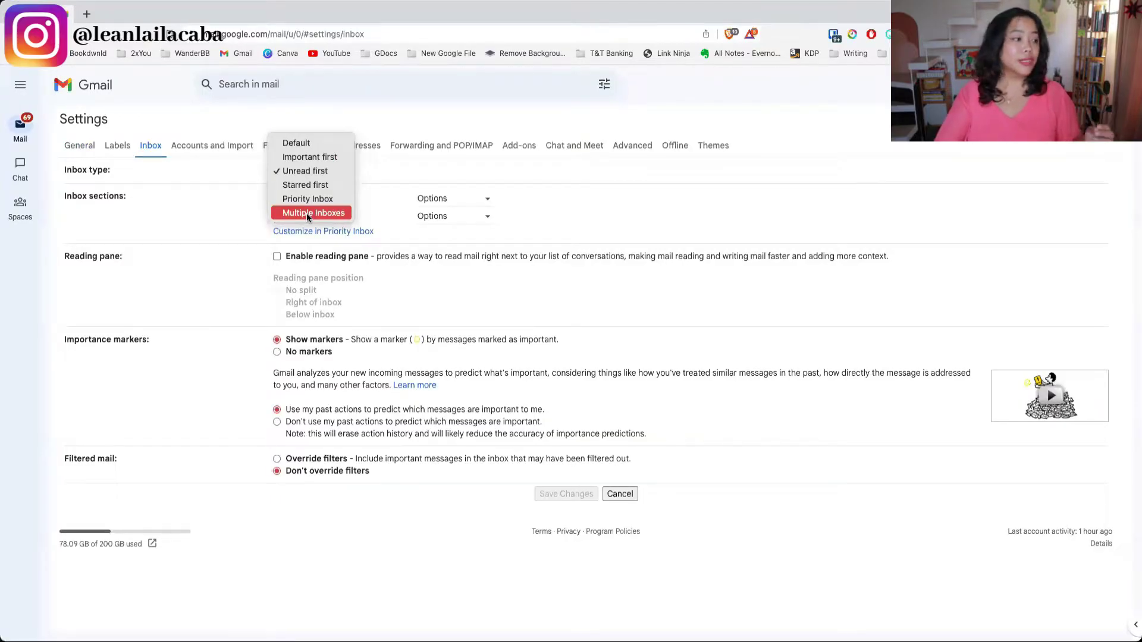
{"action": "left_click", "coordinate": [330, 175]}
{"action": "left_click", "coordinate": [330, 175]}
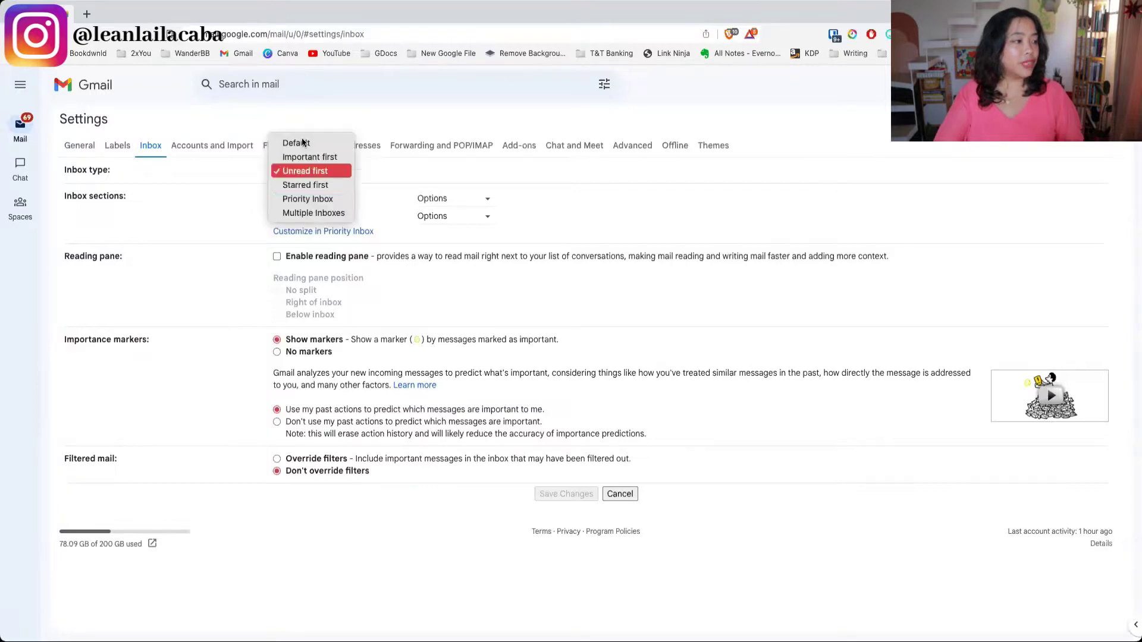
{"action": "left_click", "coordinate": [302, 142]}
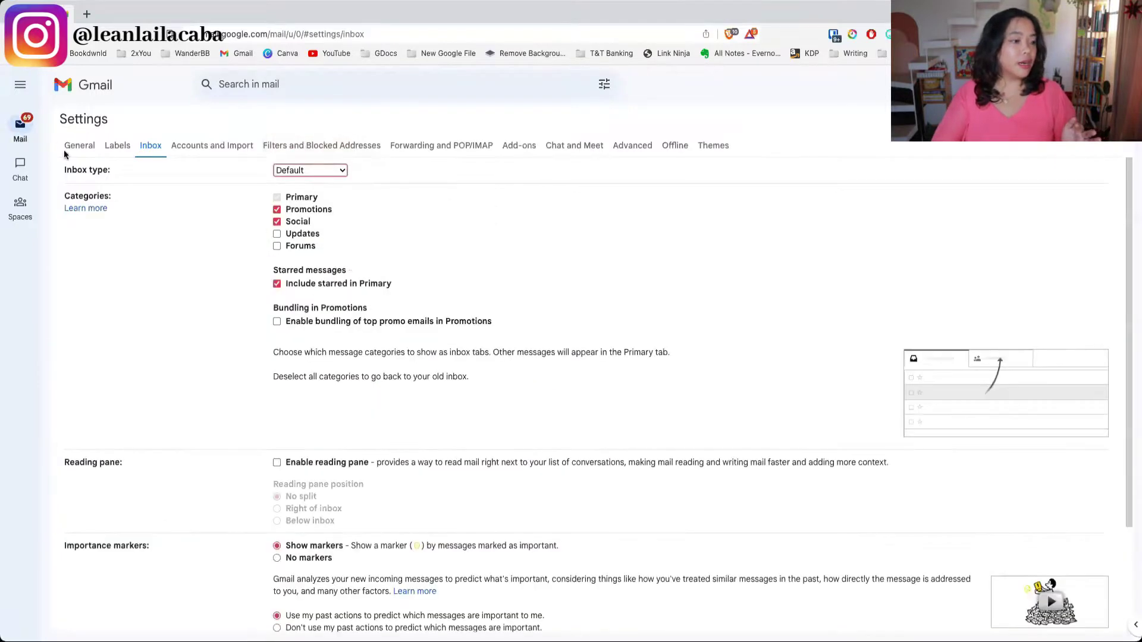
{"action": "scroll", "coordinate": [627, 542], "scroll_direction": "down", "scroll_amount": 3}
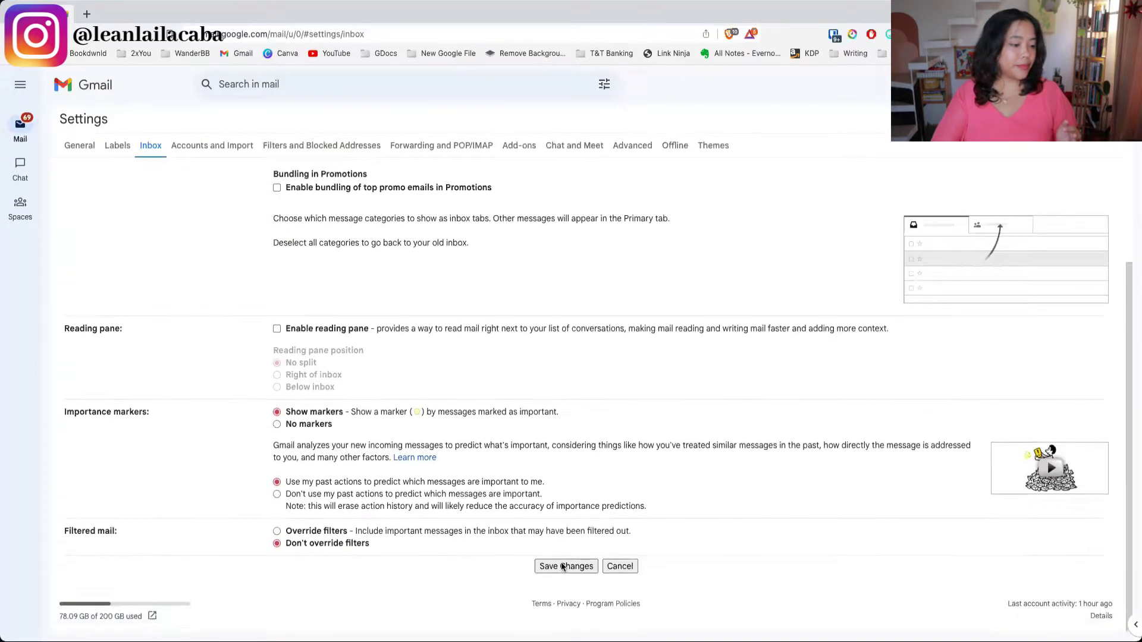
{"action": "left_click", "coordinate": [18, 126]}
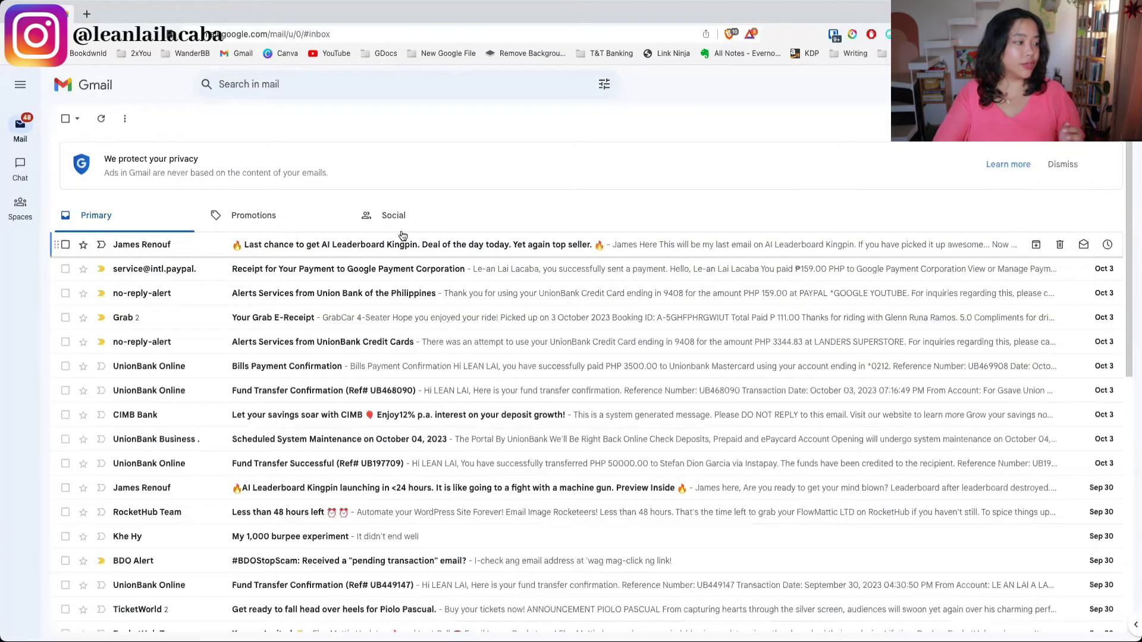
Step: Browse the Promotions, Social and Primary tabs of the Default inbox
{"action": "left_click", "coordinate": [253, 217]}
{"action": "left_click", "coordinate": [393, 217]}
{"action": "left_click", "coordinate": [149, 218]}
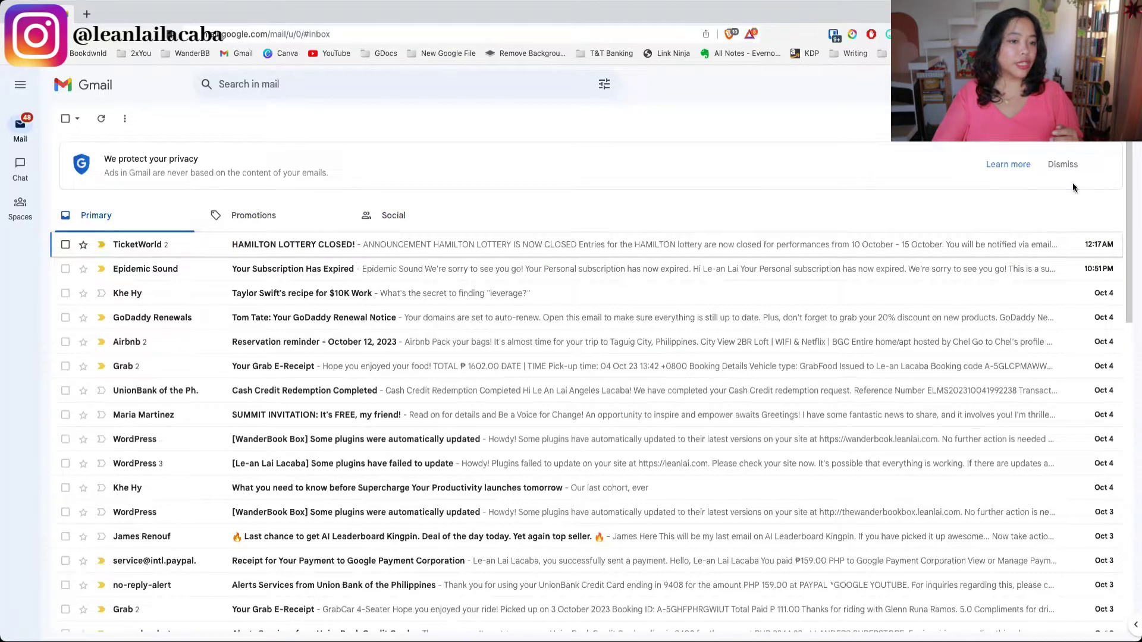
Step: Switch the inbox type back to Unread first from Quick settings
{"action": "left_click", "coordinate": [1065, 84]}
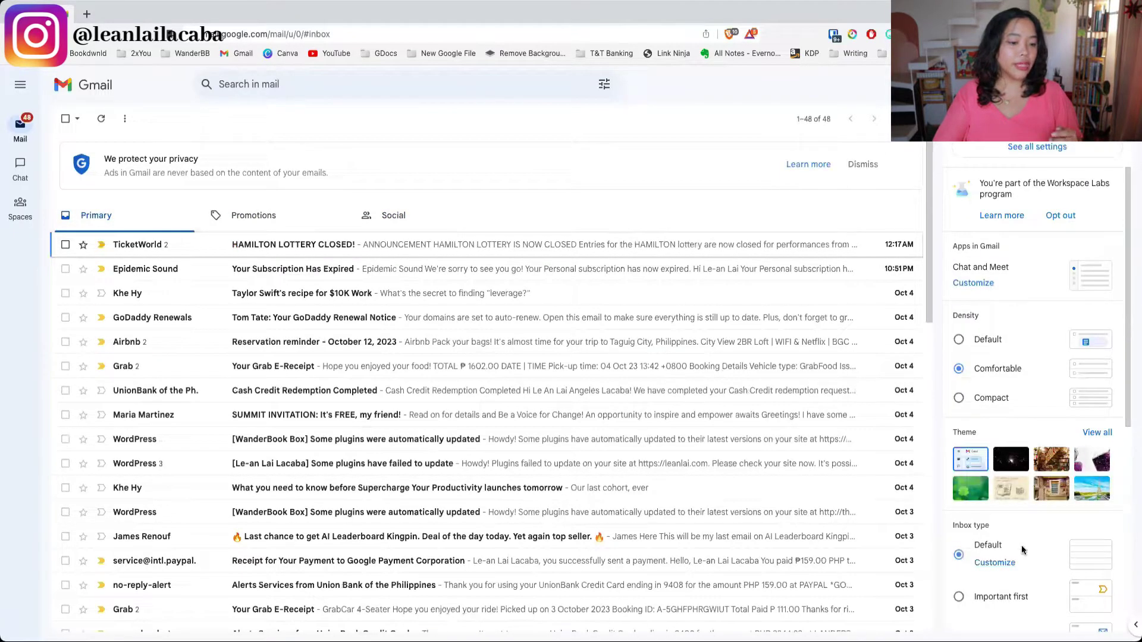
{"action": "scroll", "coordinate": [999, 280], "scroll_direction": "down", "scroll_amount": 2}
{"action": "left_click", "coordinate": [998, 274]}
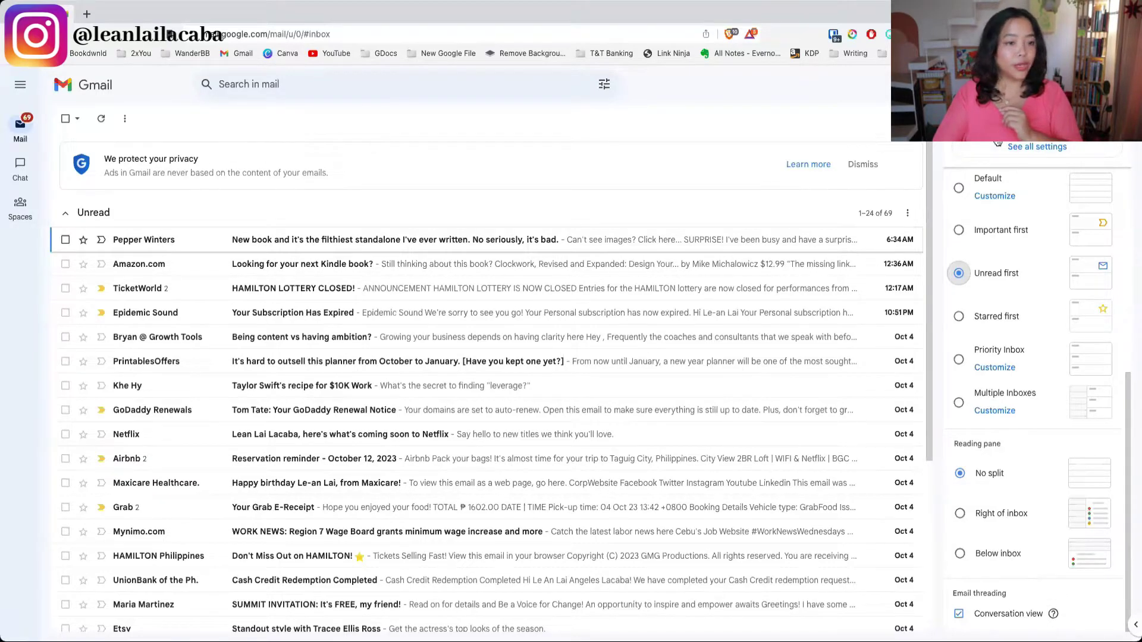
Step: Open the Labels settings and scroll through the label list
{"action": "left_click", "coordinate": [1037, 146]}
{"action": "scroll", "coordinate": [202, 368], "scroll_direction": "down", "scroll_amount": 3}
{"action": "scroll", "coordinate": [357, 369], "scroll_direction": "down", "scroll_amount": 1}
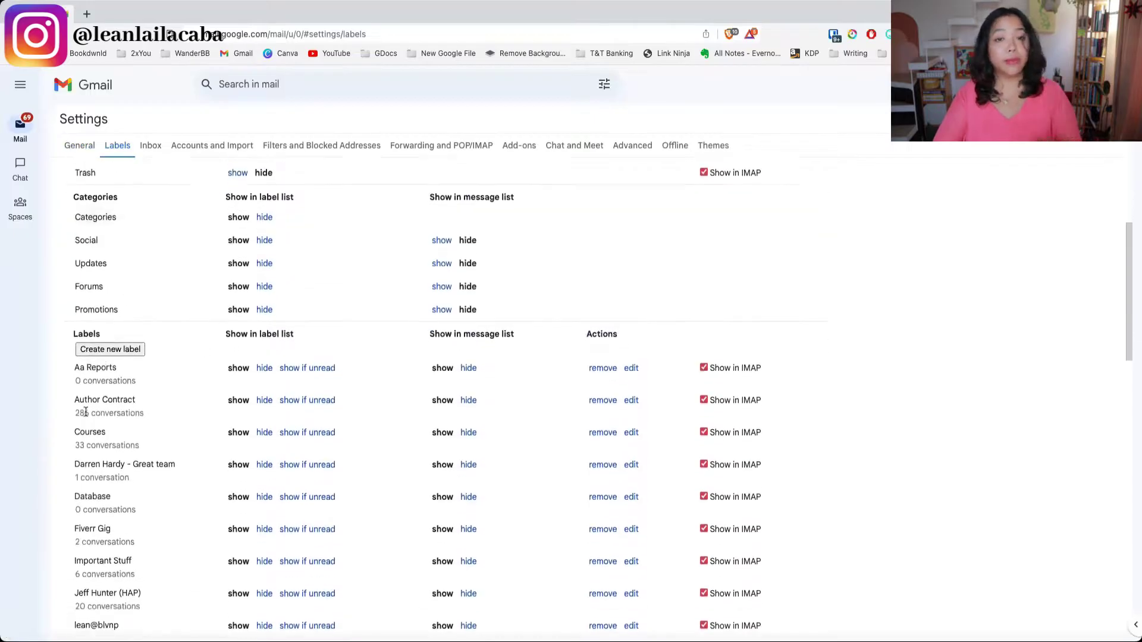
{"action": "scroll", "coordinate": [482, 503], "scroll_direction": "down", "scroll_amount": 10}
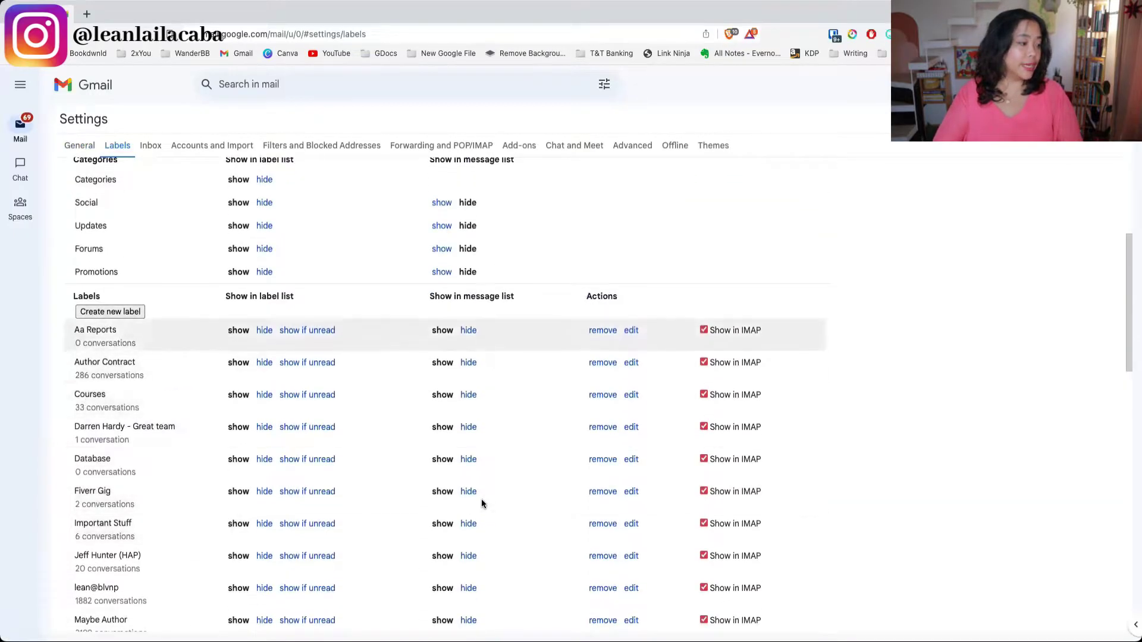
{"action": "scroll", "coordinate": [102, 573], "scroll_direction": "up", "scroll_amount": 15}
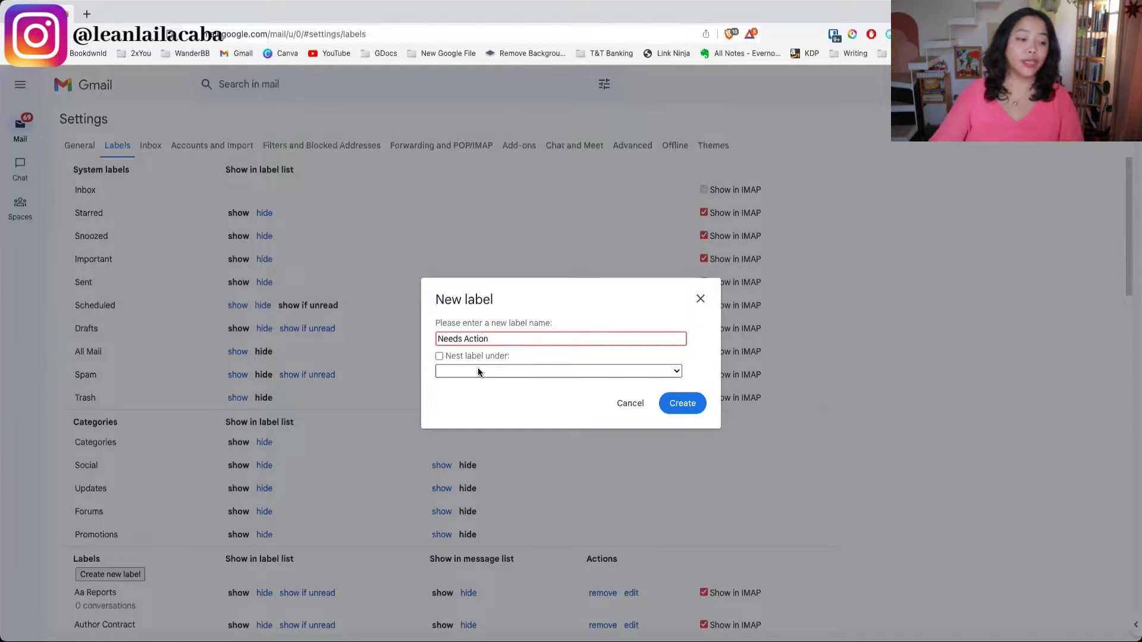
Step: Start the 'Needs Action' label and insert the 👀 eyes emoji from the emoji picker
{"action": "left_click", "coordinate": [684, 405]}
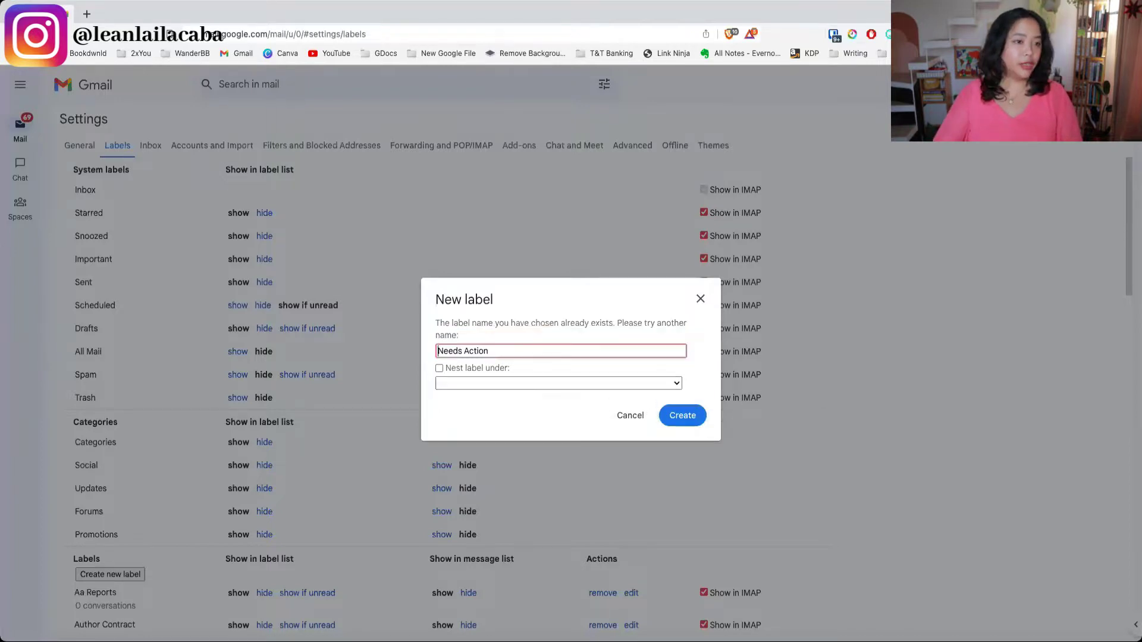
{"action": "left_click", "coordinate": [887, 33]}
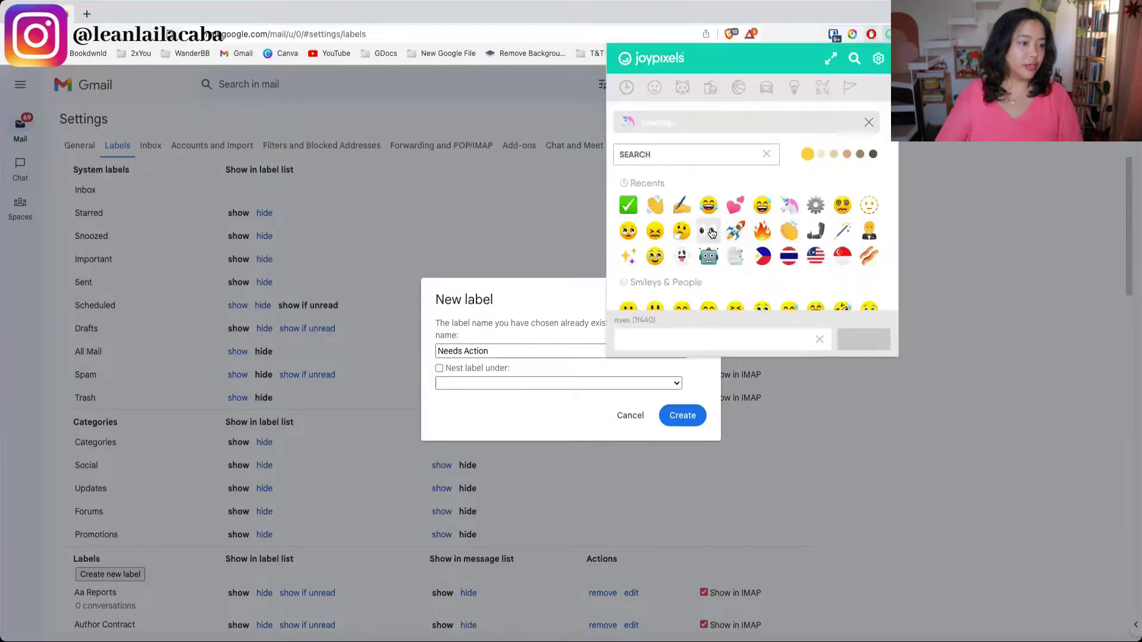
{"action": "left_click", "coordinate": [709, 256]}
{"action": "left_click", "coordinate": [892, 143]}
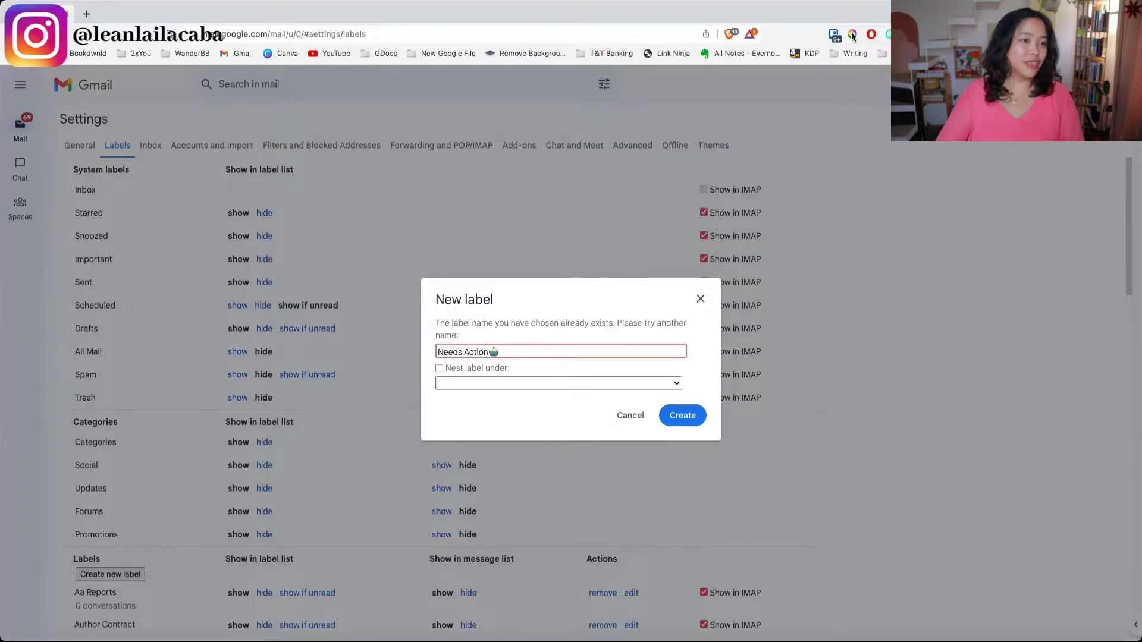
{"action": "left_click", "coordinate": [839, 121]}
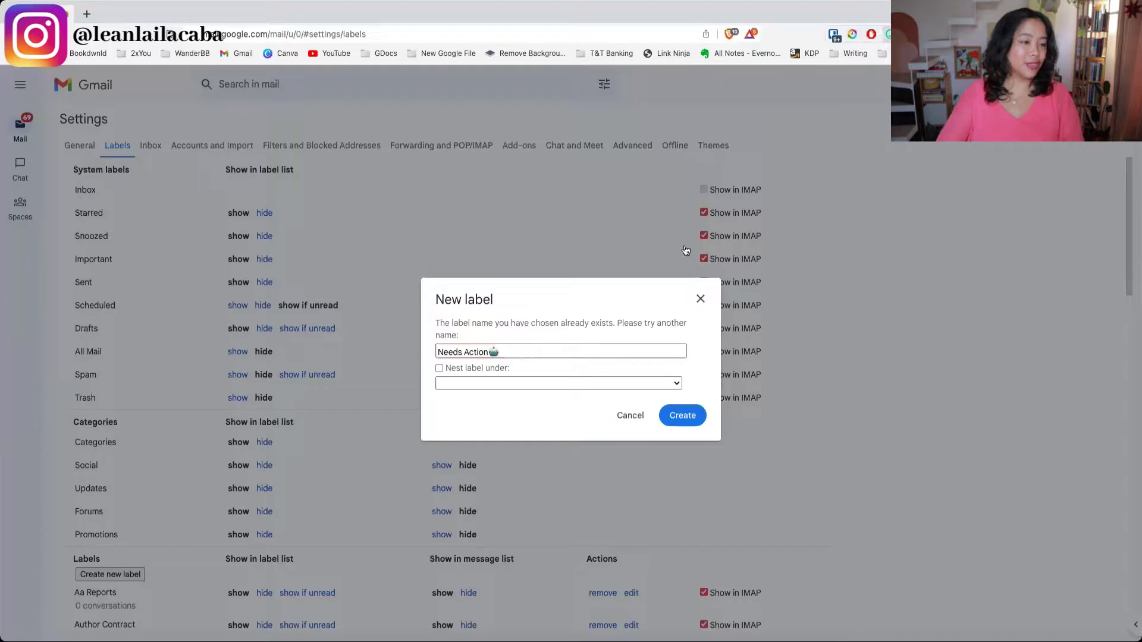
{"action": "key", "text": "ctrl+shift+space"}
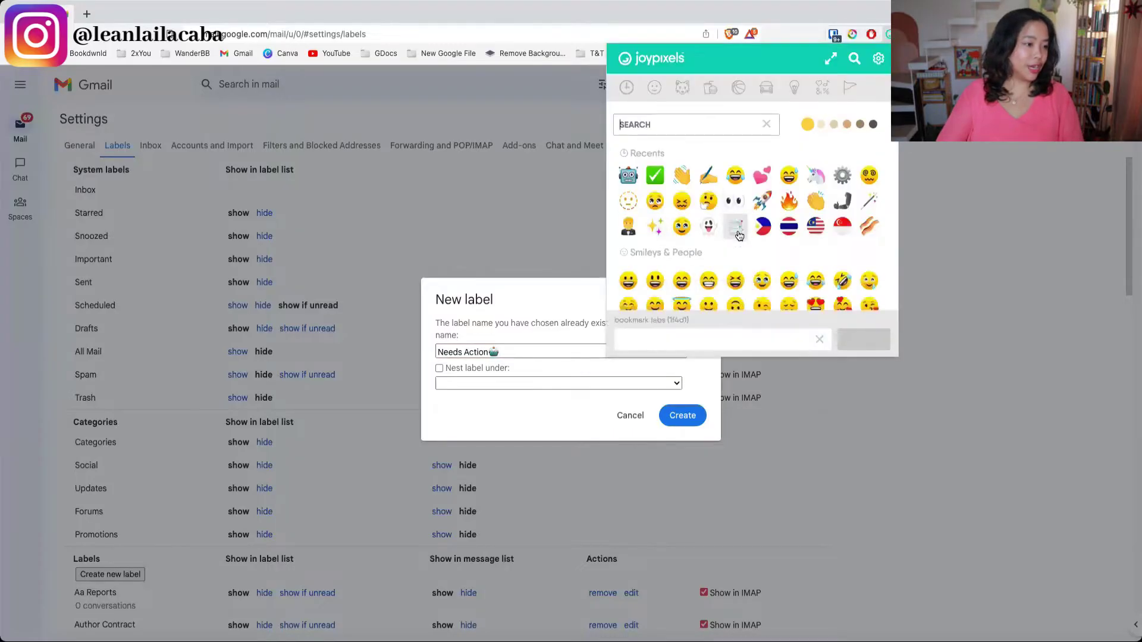
{"action": "left_click", "coordinate": [735, 201]}
{"action": "left_click", "coordinate": [541, 349]}
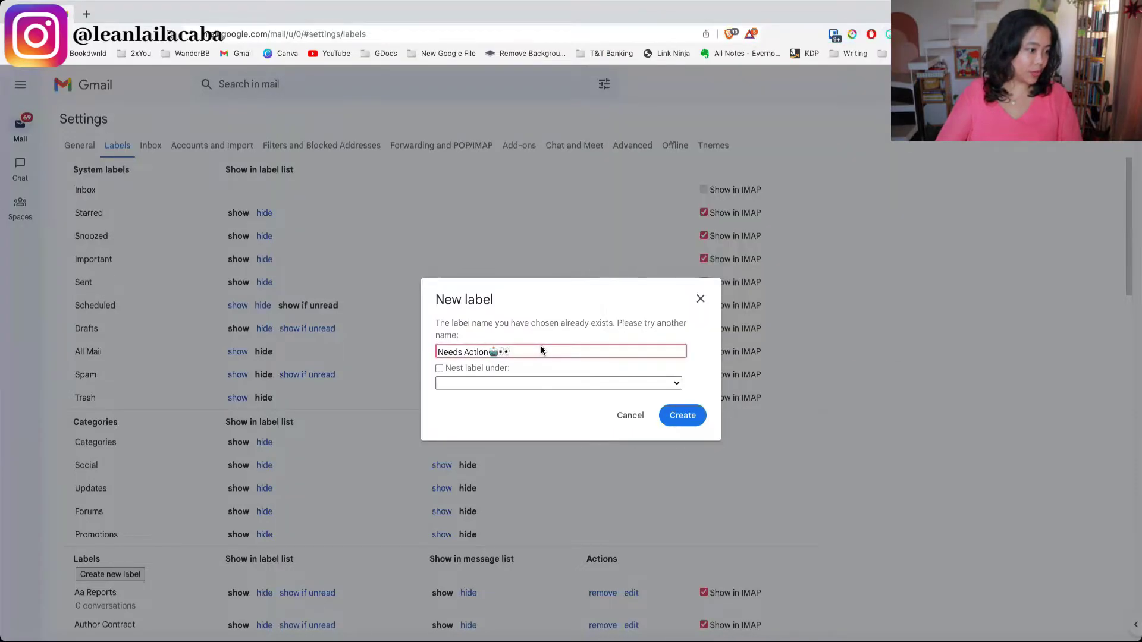
Step: Fix the name to '👀 Needs Action' with the emoji in front, and create the label
{"action": "key", "text": "BackSpace"}
{"action": "key", "text": "BackSpace"}
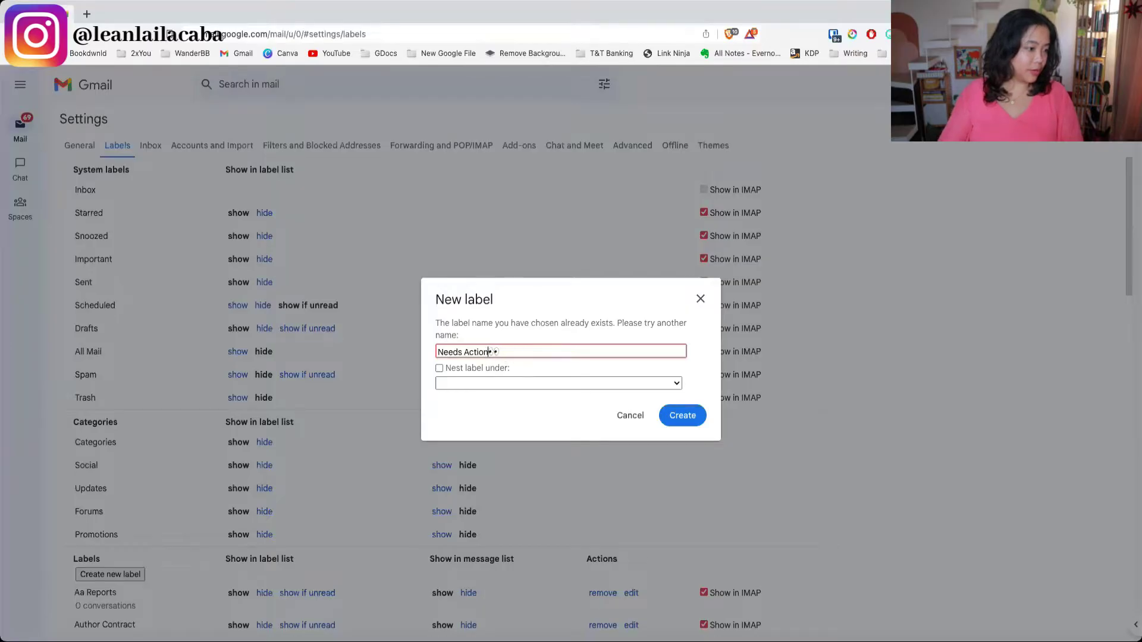
{"action": "key", "text": "Delete"}
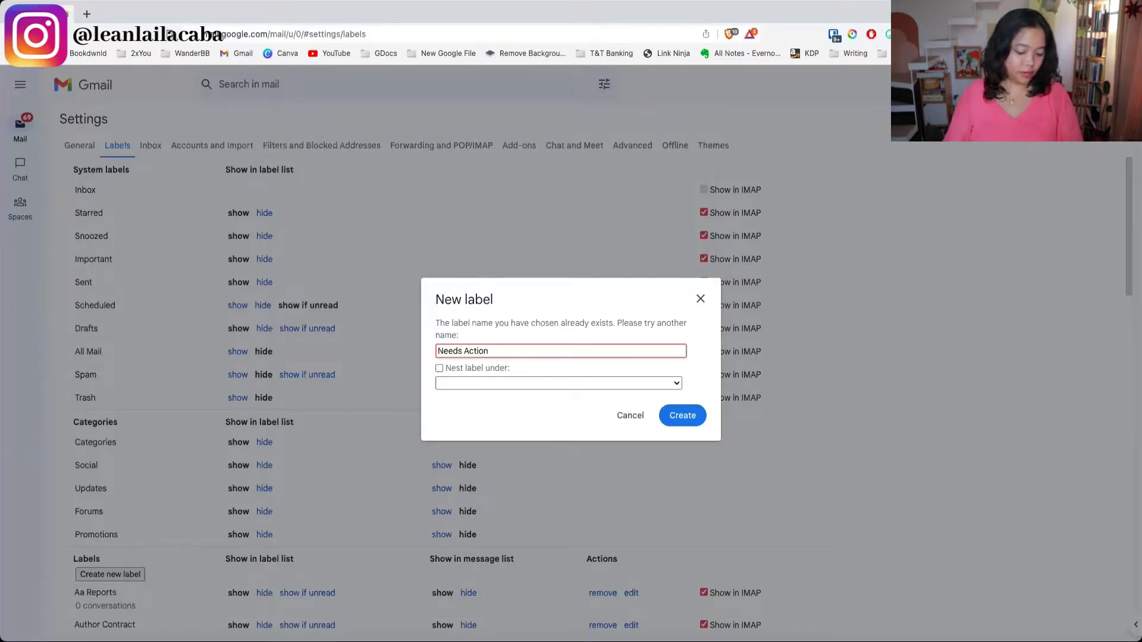
{"action": "type", "text": "👀"}
{"action": "left_click", "coordinate": [672, 416]}
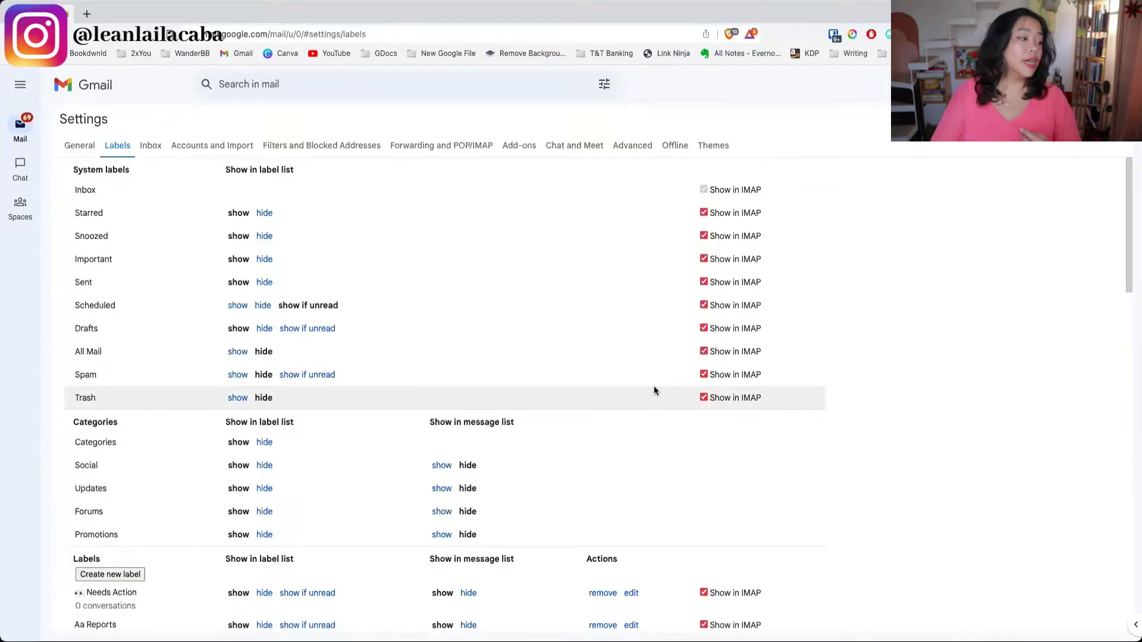
Step: Create a '📖 Read Later' label using the picker's book emoji, then return to the mailbox
{"action": "left_click", "coordinate": [115, 578]}
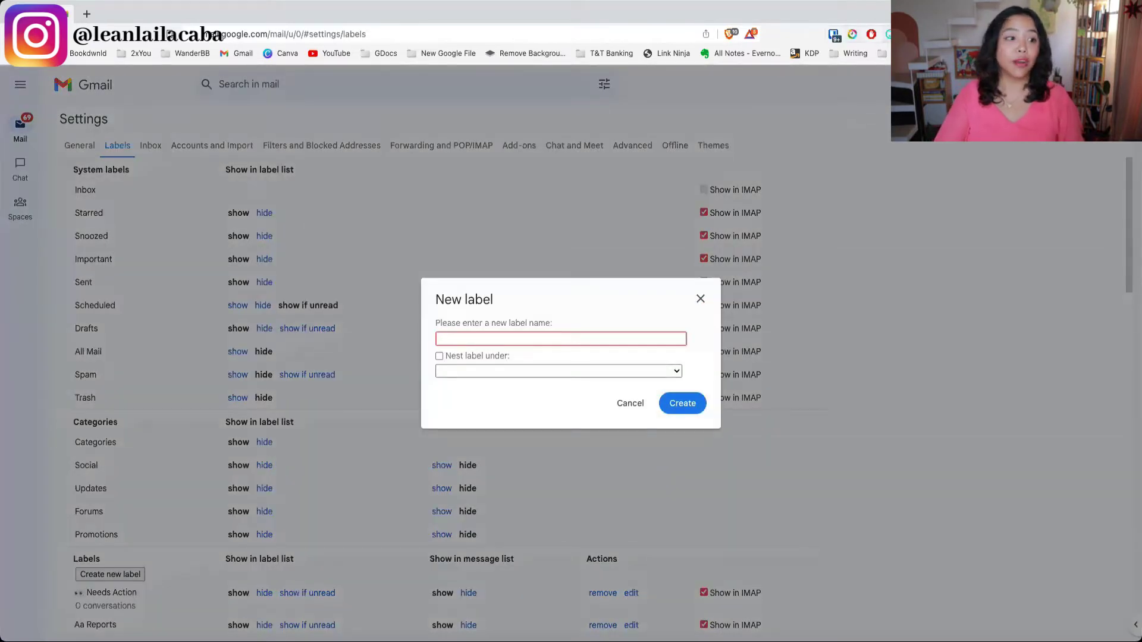
{"action": "left_click", "coordinate": [888, 34]}
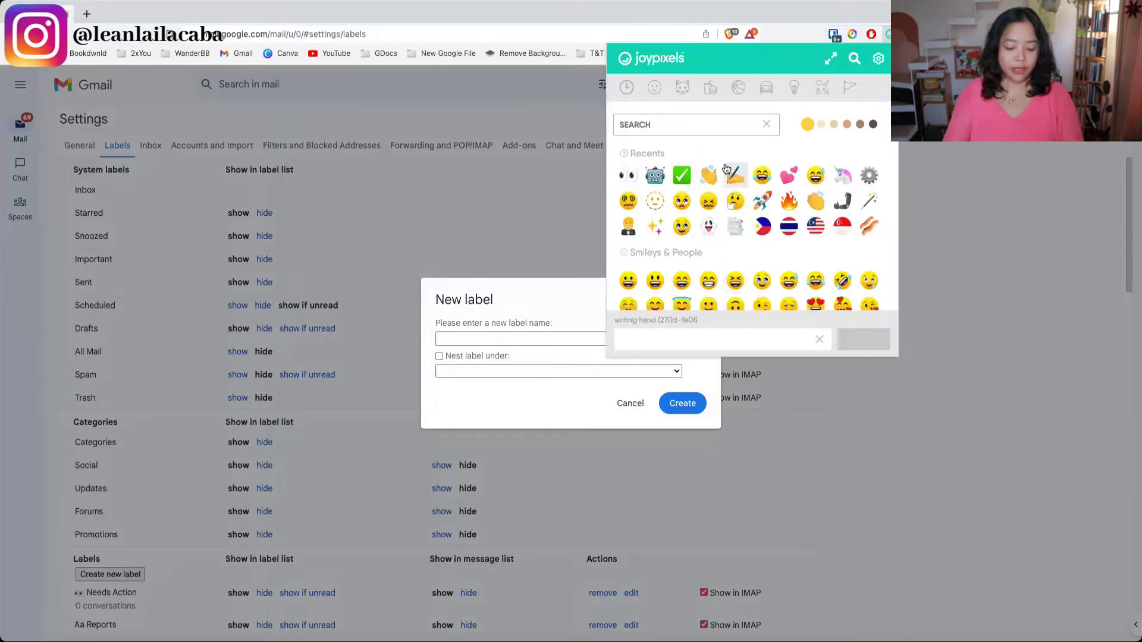
{"action": "type", "text": "book"}
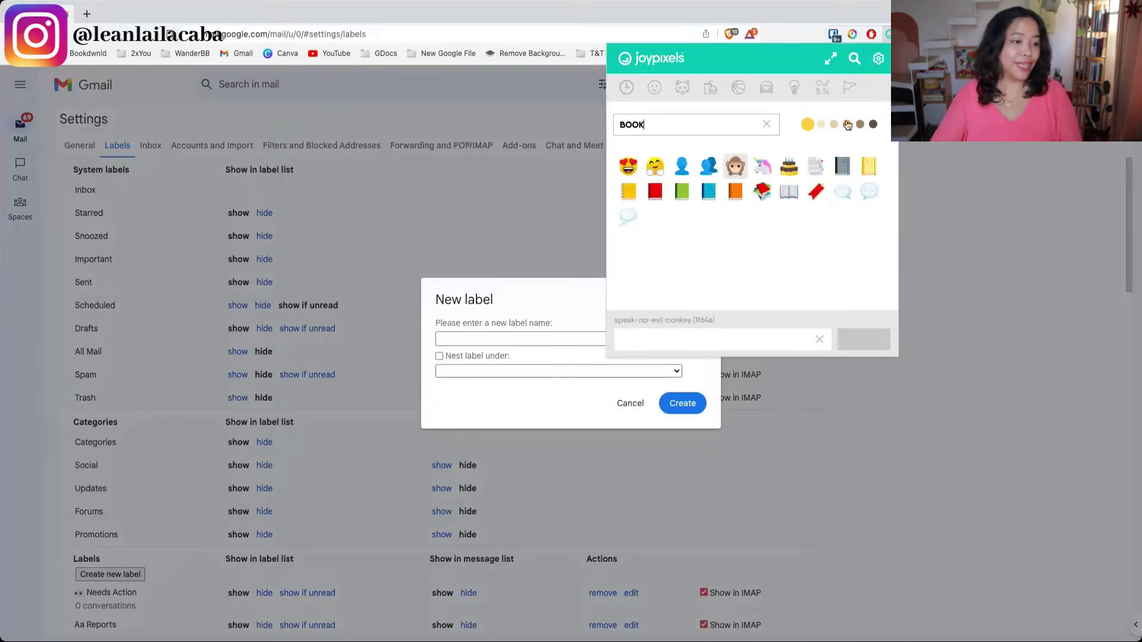
{"action": "left_click", "coordinate": [789, 191]}
{"action": "left_click", "coordinate": [471, 340]}
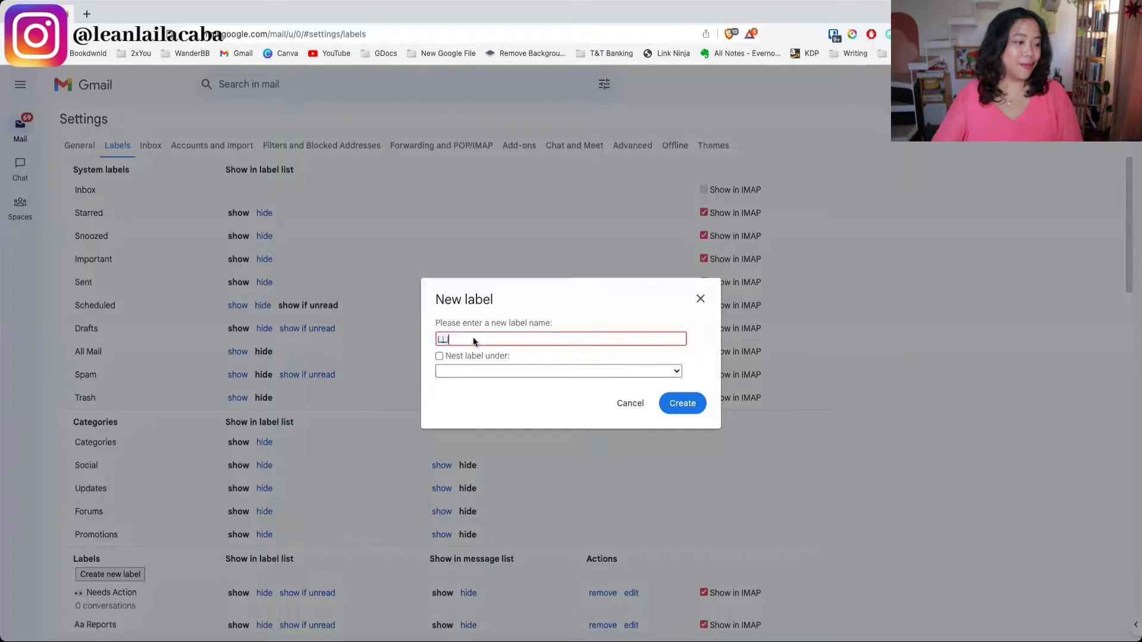
{"action": "type", "text": "Read Later"}
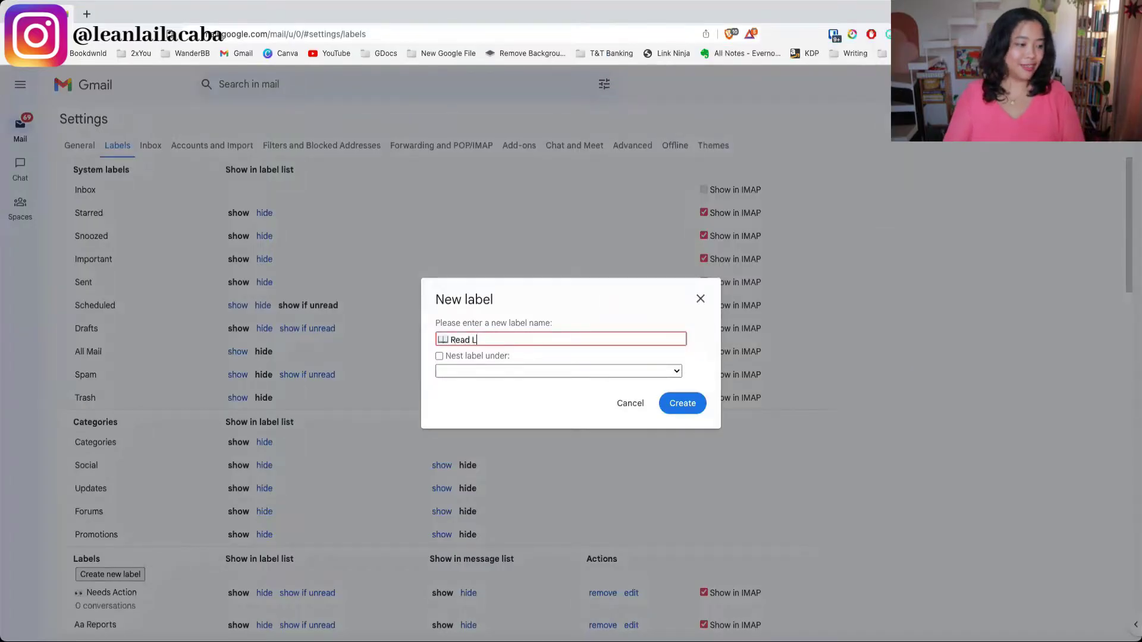
{"action": "left_click", "coordinate": [690, 403]}
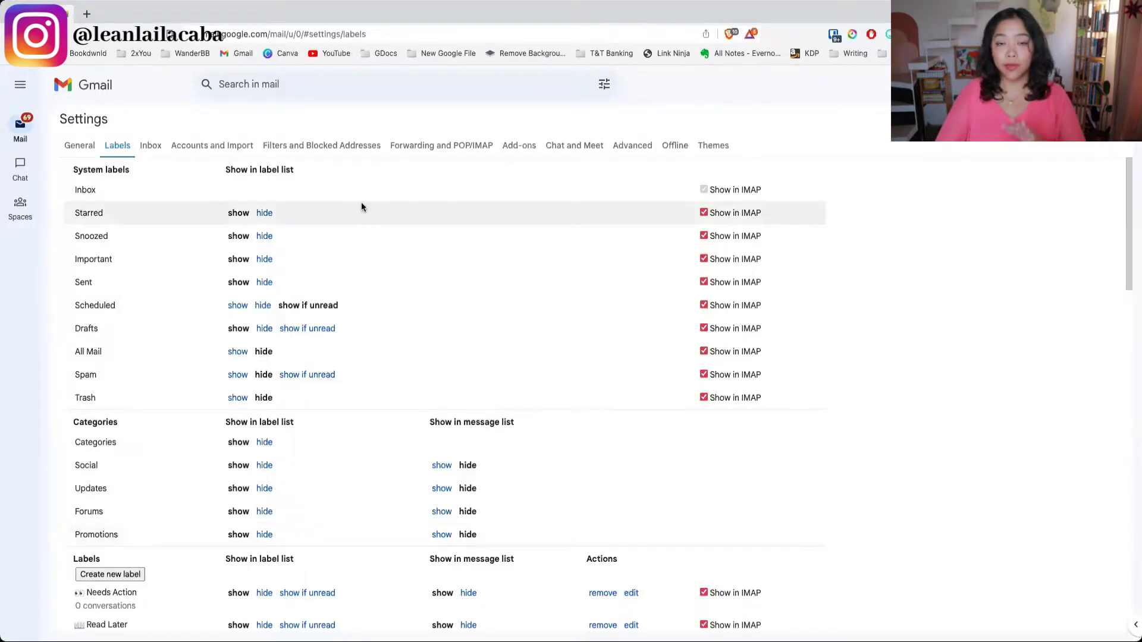
{"action": "left_click", "coordinate": [20, 127]}
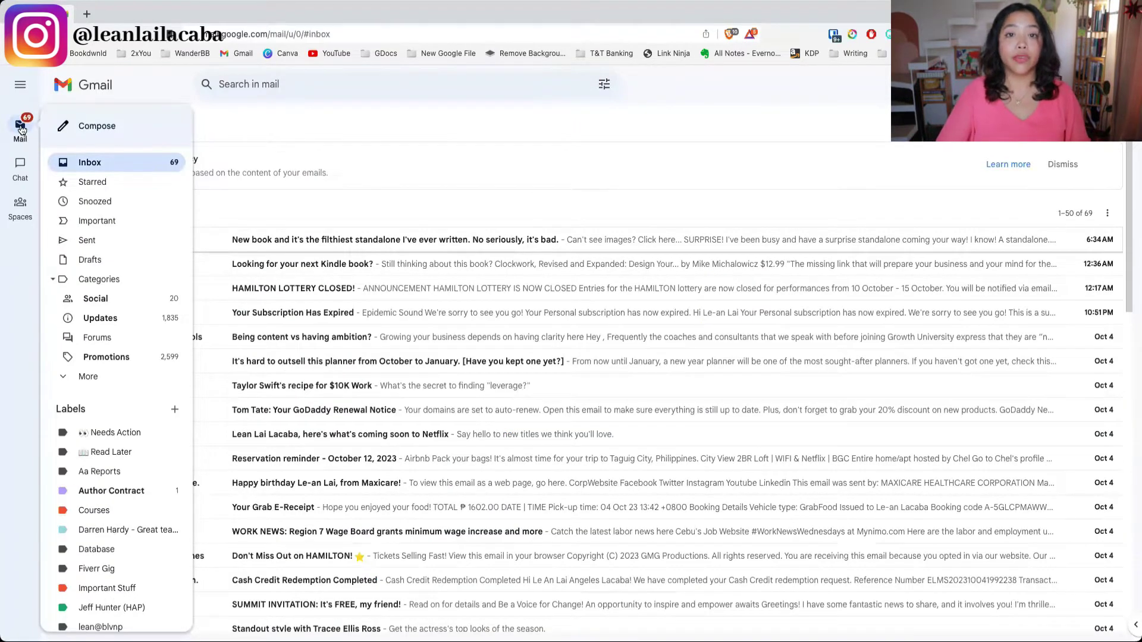
Step: Search the mail for 'unsubscribe'
{"action": "left_click", "coordinate": [326, 85]}
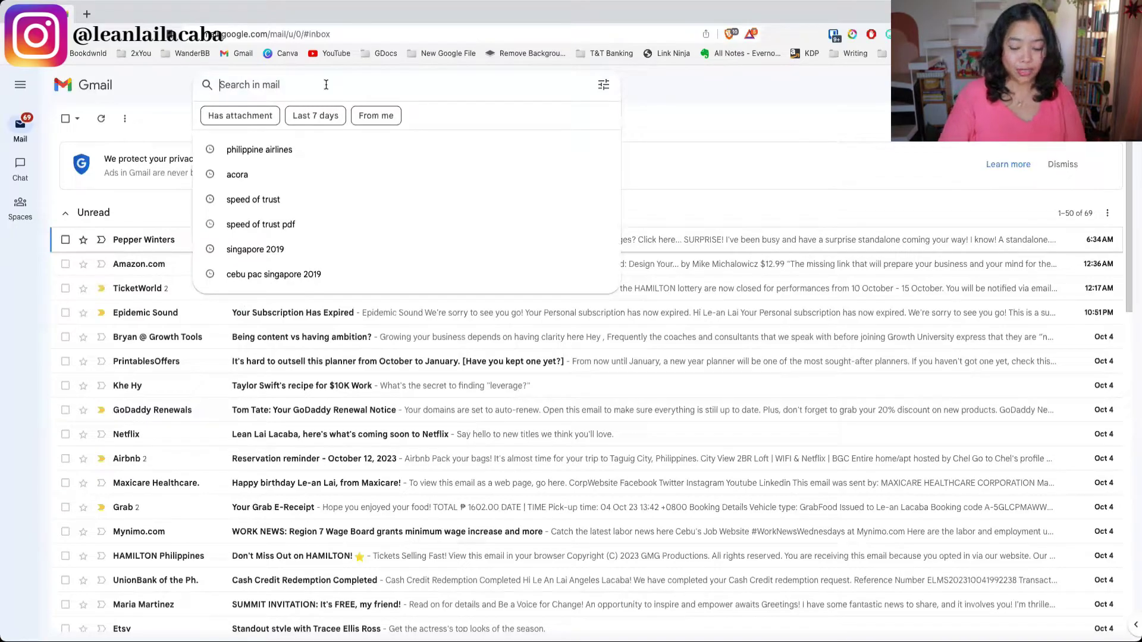
{"action": "type", "text": "unsu"}
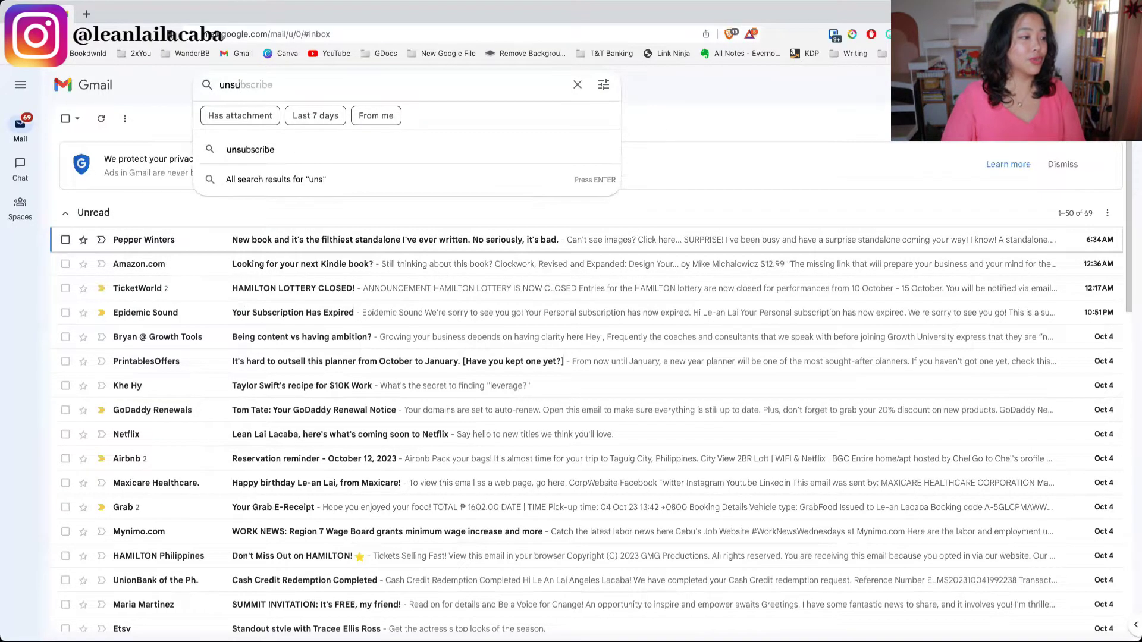
{"action": "key", "text": "Tab"}
{"action": "key", "text": "Return"}
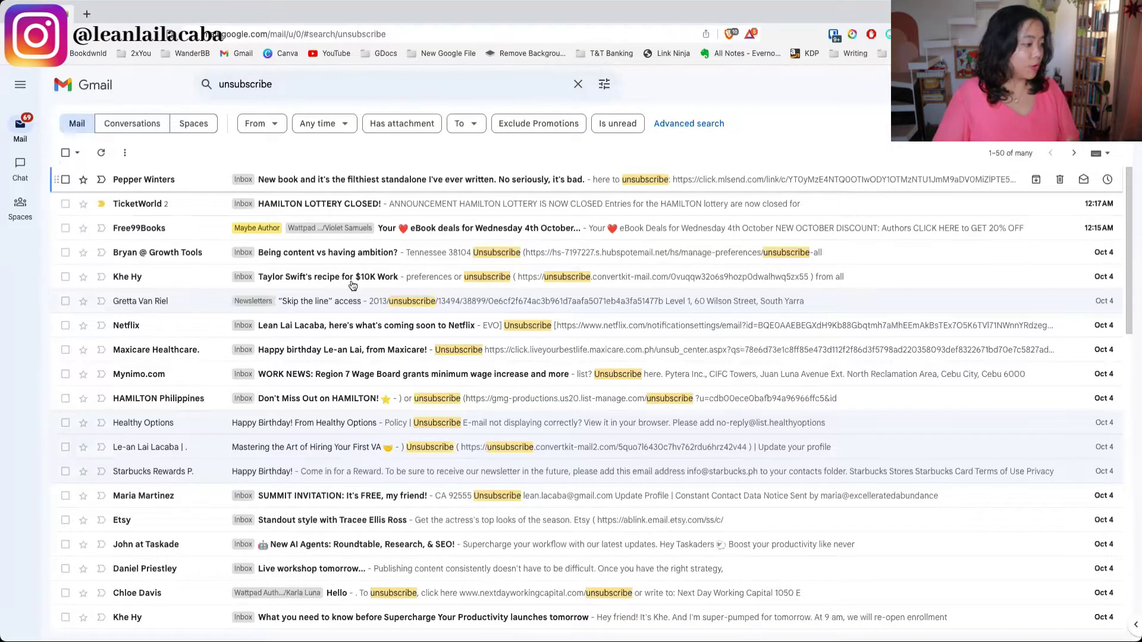
Step: Select all the 'unsubscribe' results, mark them as read and archive them
{"action": "scroll", "coordinate": [274, 536], "scroll_direction": "down", "scroll_amount": 4}
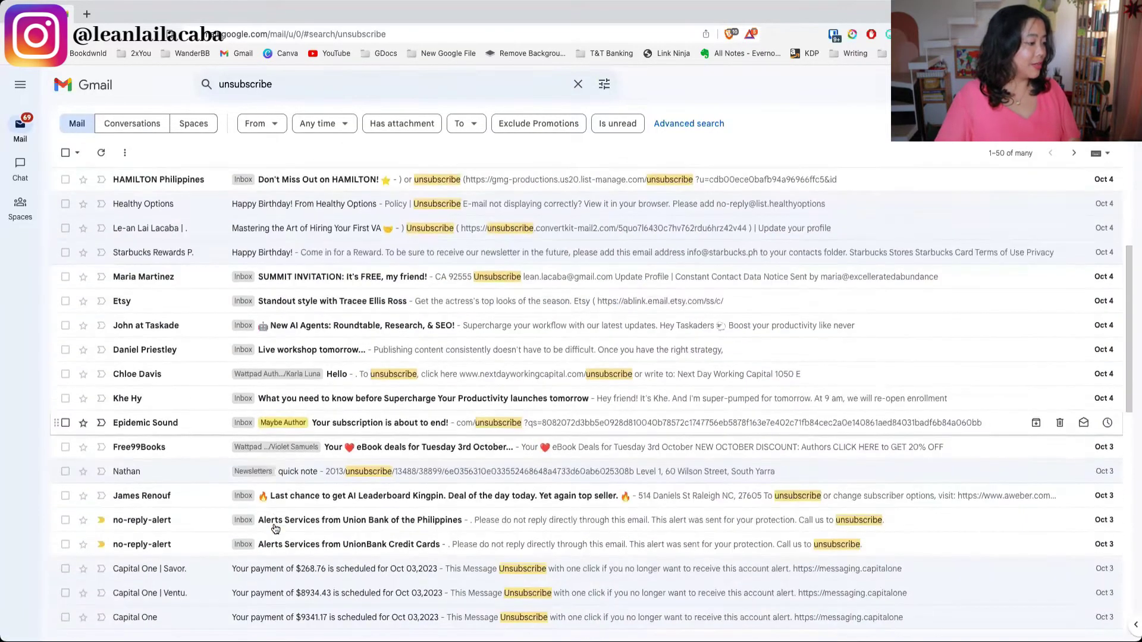
{"action": "left_click", "coordinate": [66, 153]}
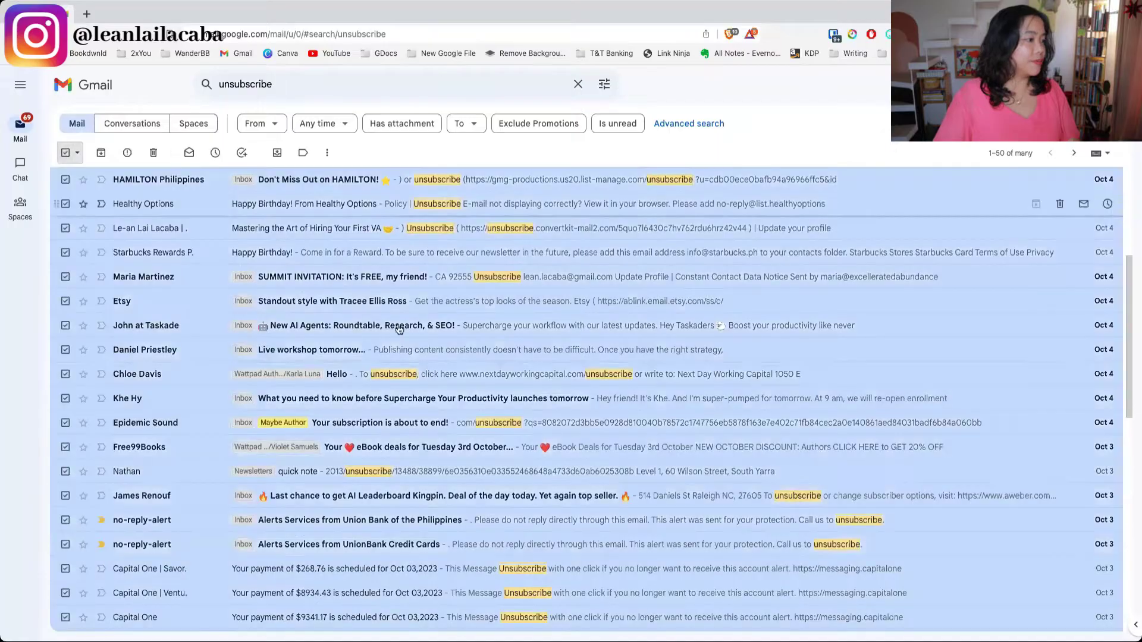
{"action": "left_click", "coordinate": [189, 153]}
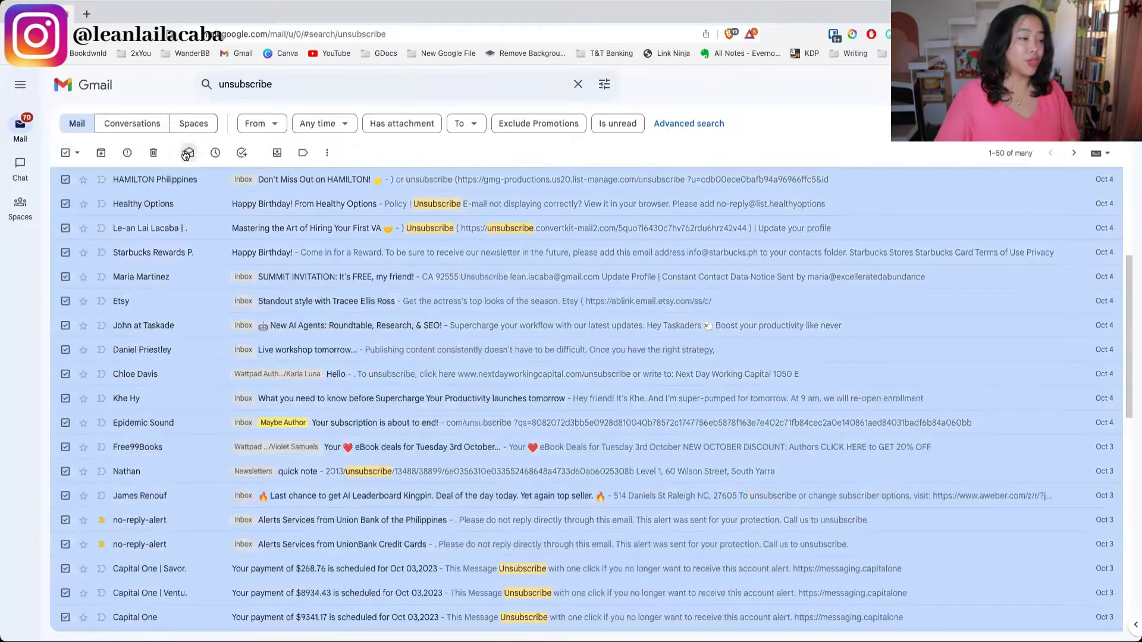
{"action": "scroll", "coordinate": [106, 153], "scroll_direction": "up", "scroll_amount": 4}
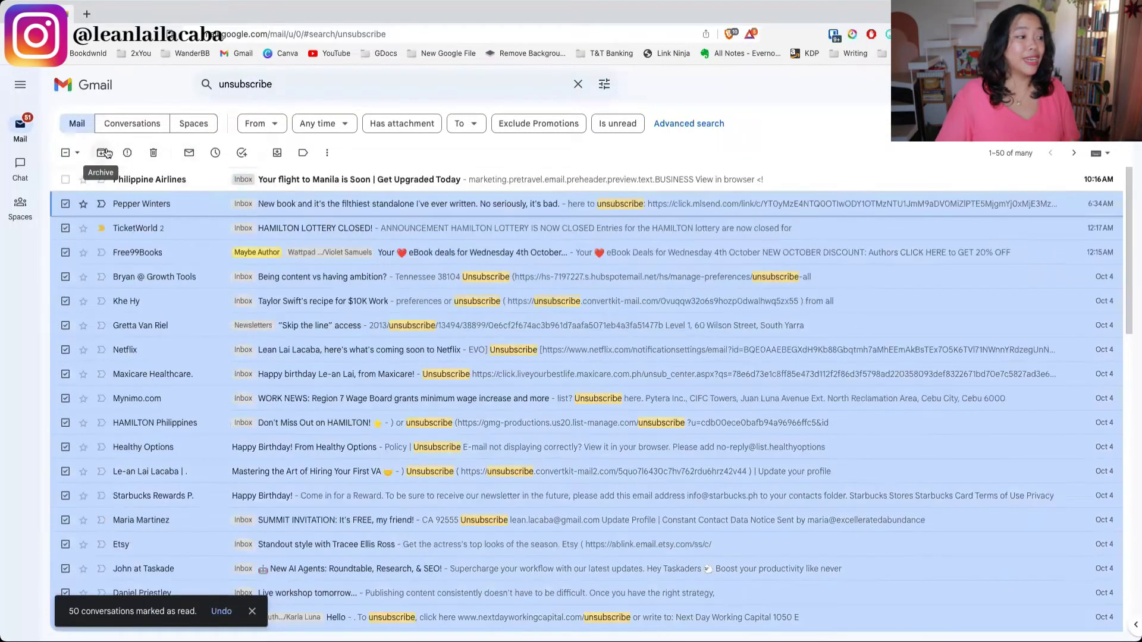
{"action": "left_click", "coordinate": [106, 154]}
{"action": "mouse_move", "coordinate": [28, 129]}
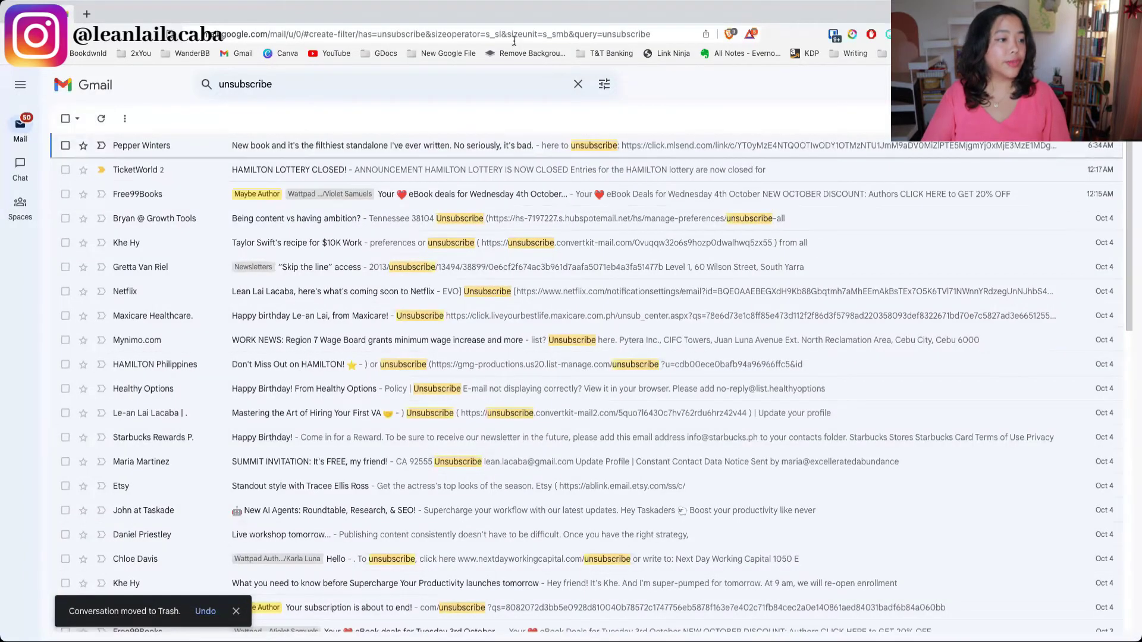
{"action": "left_click", "coordinate": [604, 84]}
Step: Create a filter for 'unsubscribe' mail that applies the Subscriptions label
{"action": "left_click", "coordinate": [283, 194]}
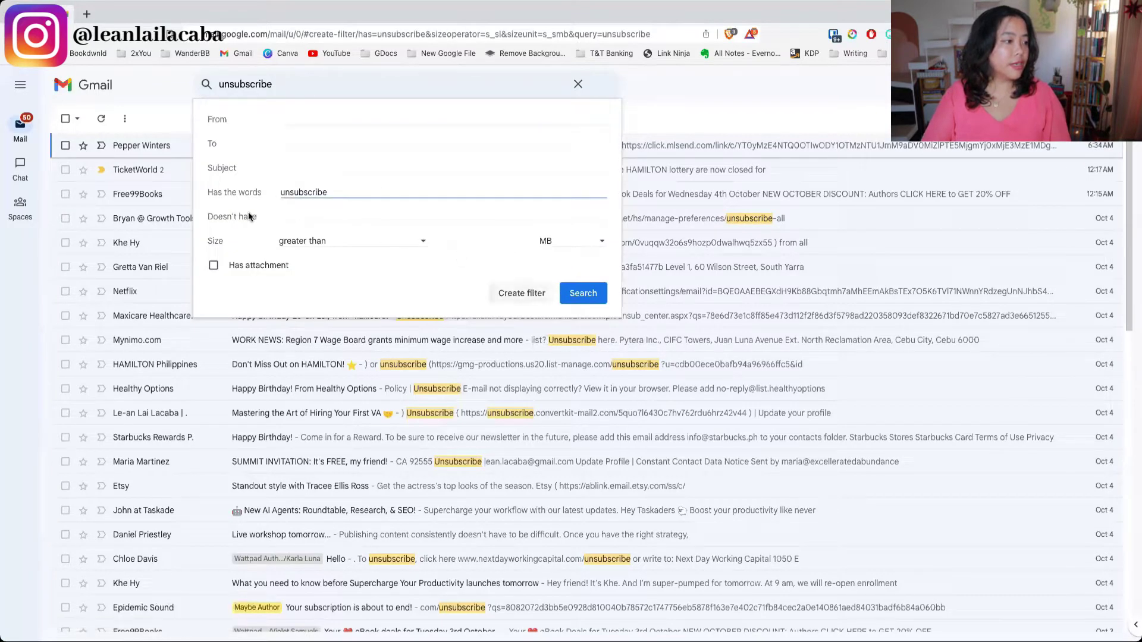
{"action": "left_click", "coordinate": [521, 293]}
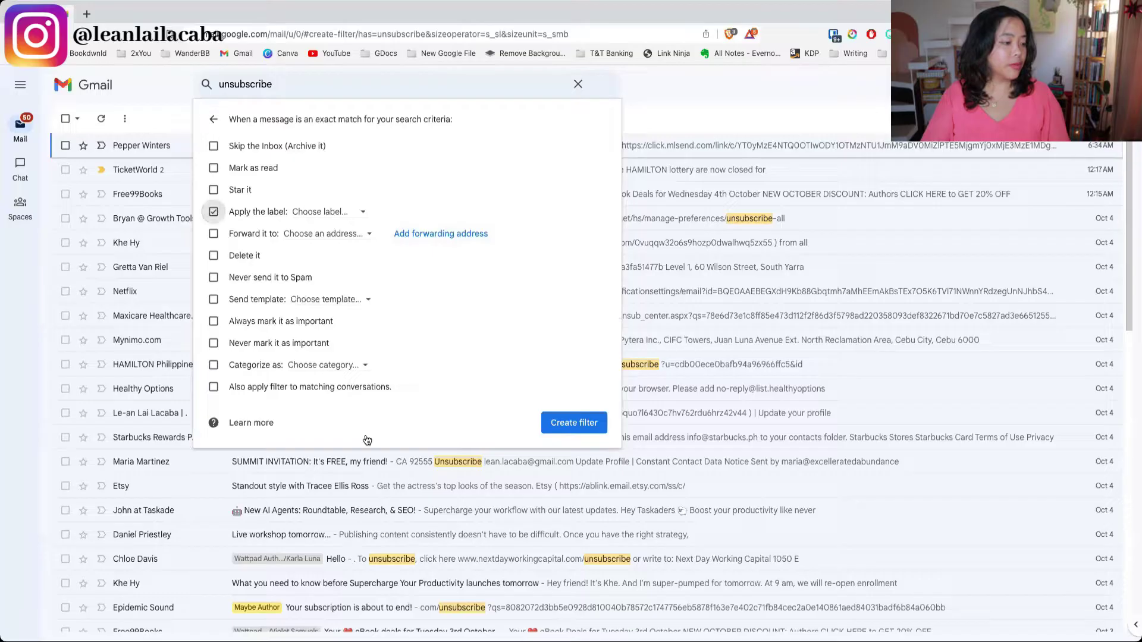
{"action": "left_click", "coordinate": [335, 213]}
{"action": "scroll", "coordinate": [373, 522], "scroll_direction": "down", "scroll_amount": 5}
{"action": "left_click", "coordinate": [373, 522]}
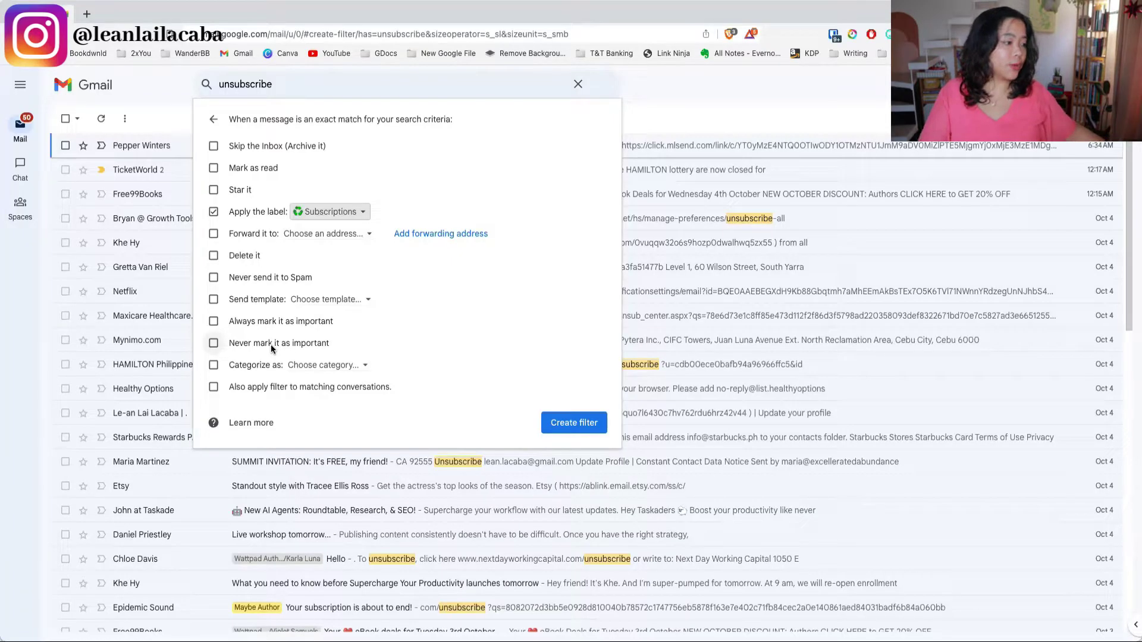
{"action": "left_click", "coordinate": [595, 422]}
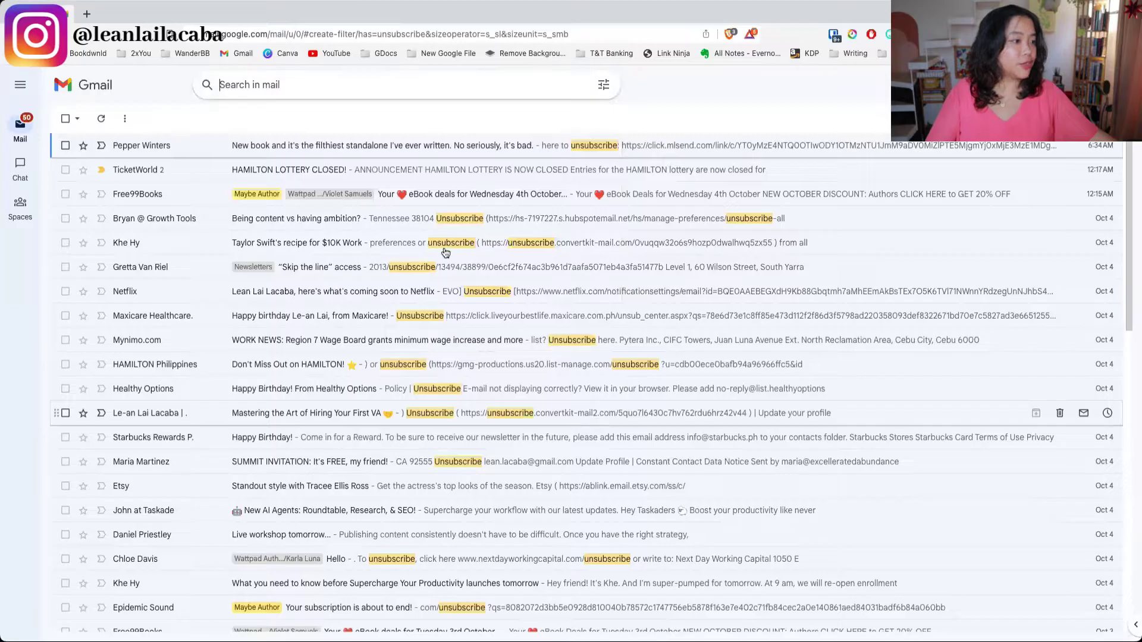
Step: Select every conversation matching 'unsubscribe' and apply the Subscriptions label, confirming the bulk action
{"action": "left_click", "coordinate": [67, 119]}
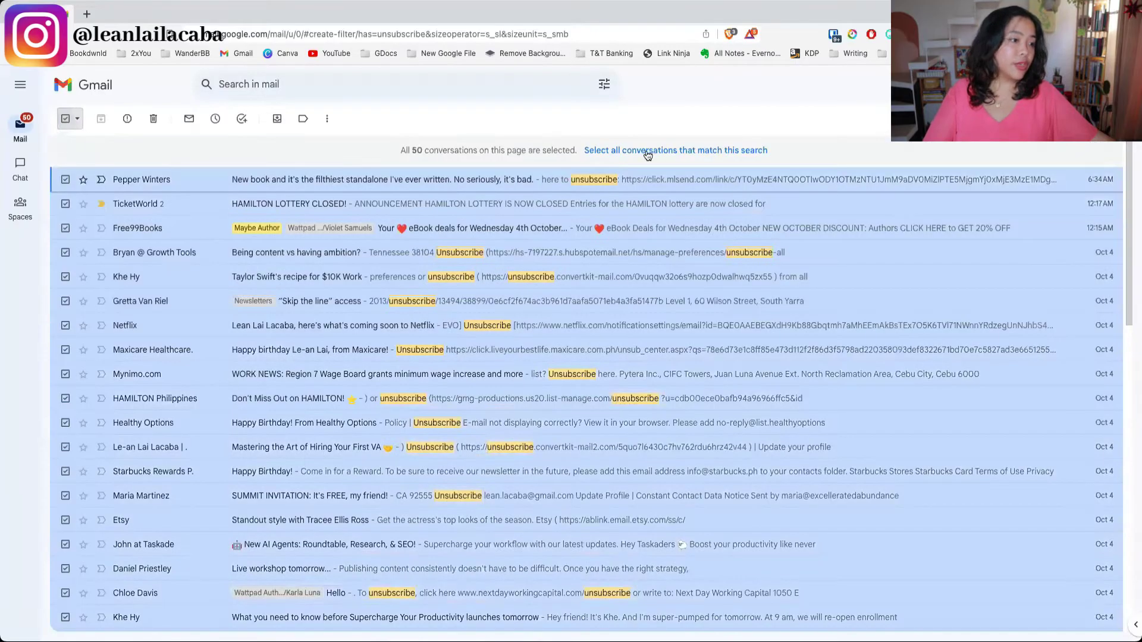
{"action": "left_click", "coordinate": [648, 151]}
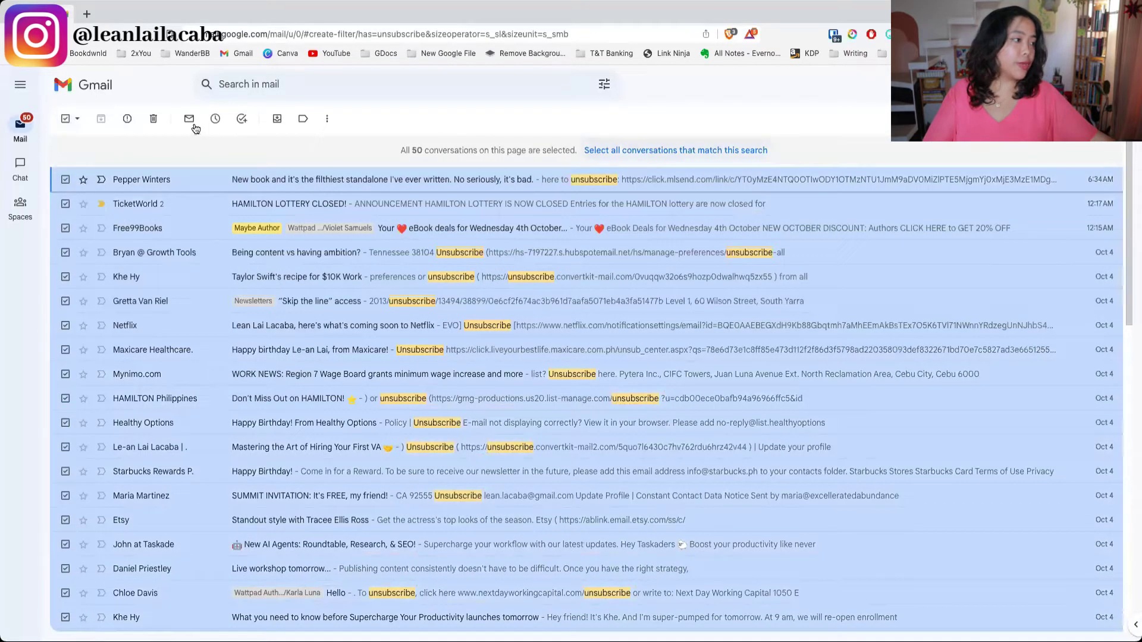
{"action": "left_click", "coordinate": [303, 119]}
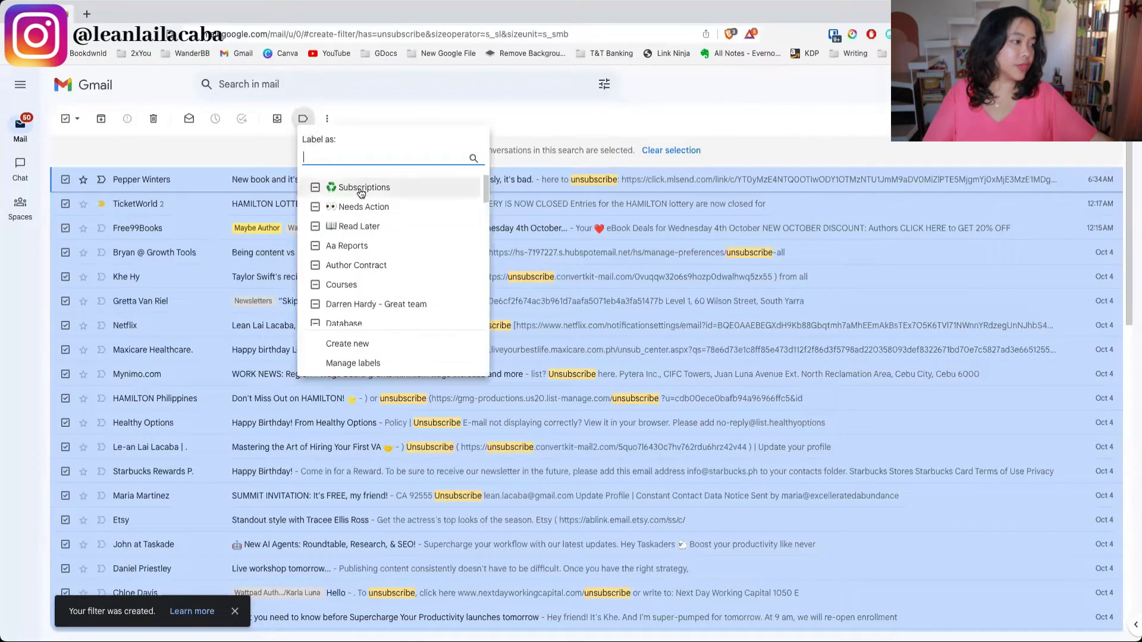
{"action": "left_click", "coordinate": [362, 189]}
{"action": "left_click", "coordinate": [380, 344]}
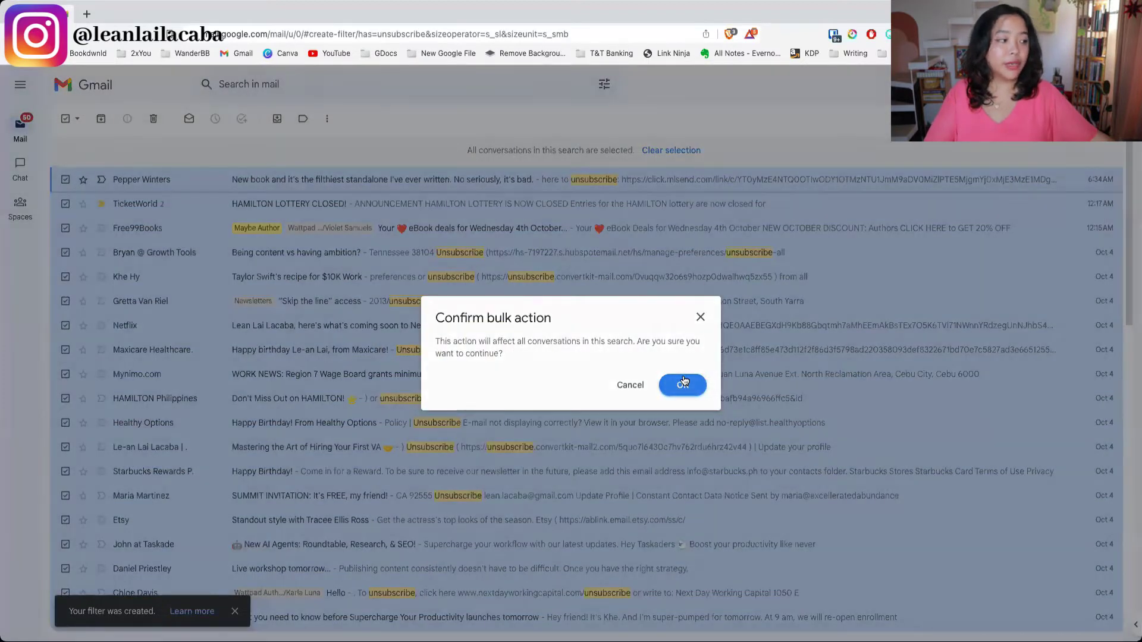
{"action": "left_click", "coordinate": [684, 384]}
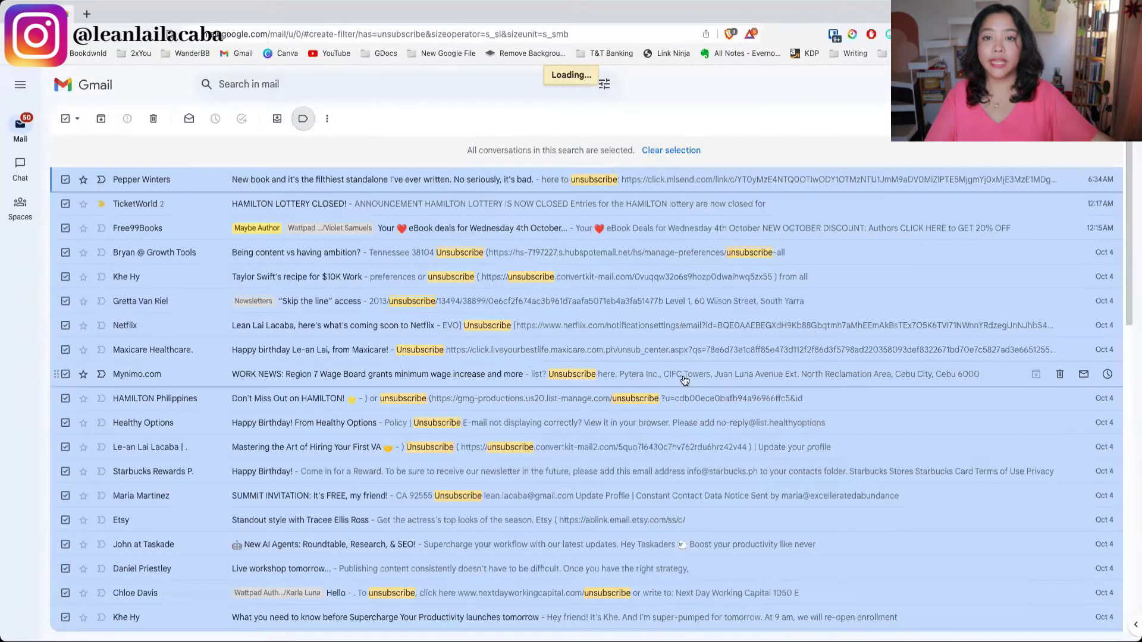